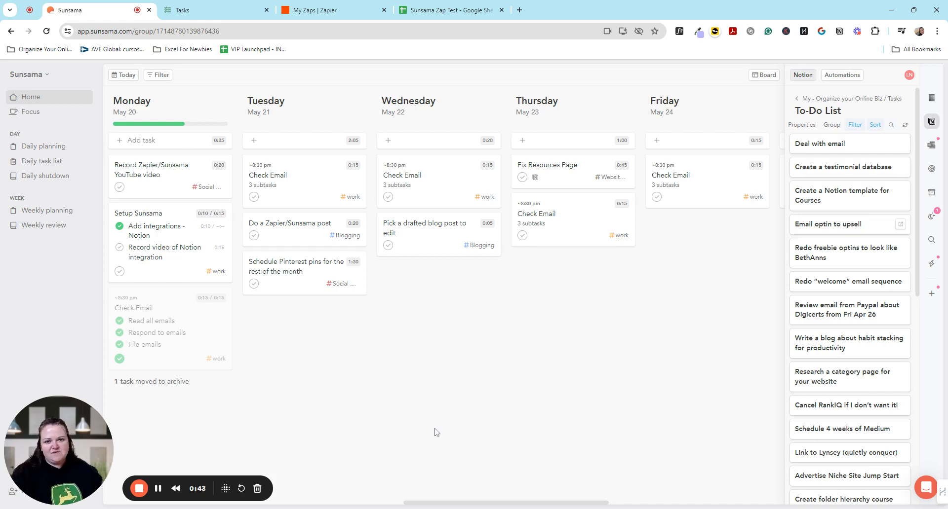
Switch to Zapier and create a new Zap in the default My Zaps folder.
click(299, 5)
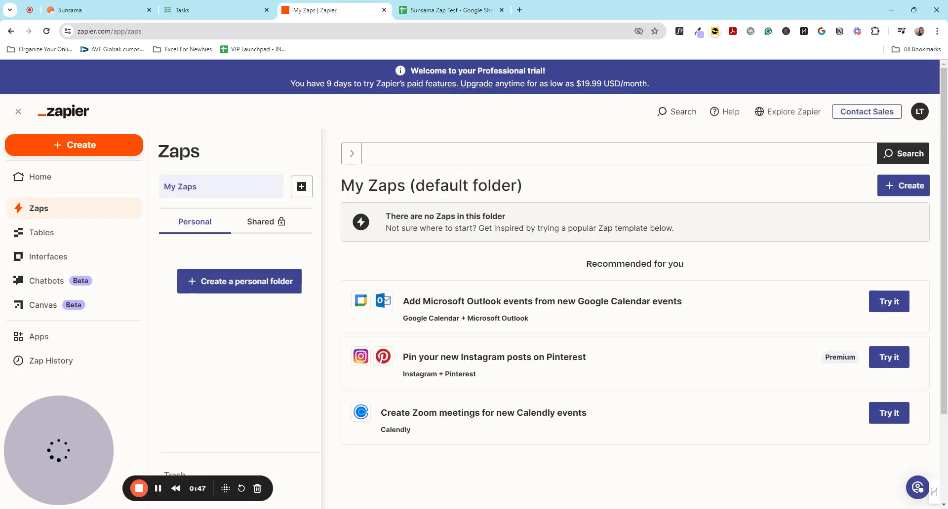
click(889, 195)
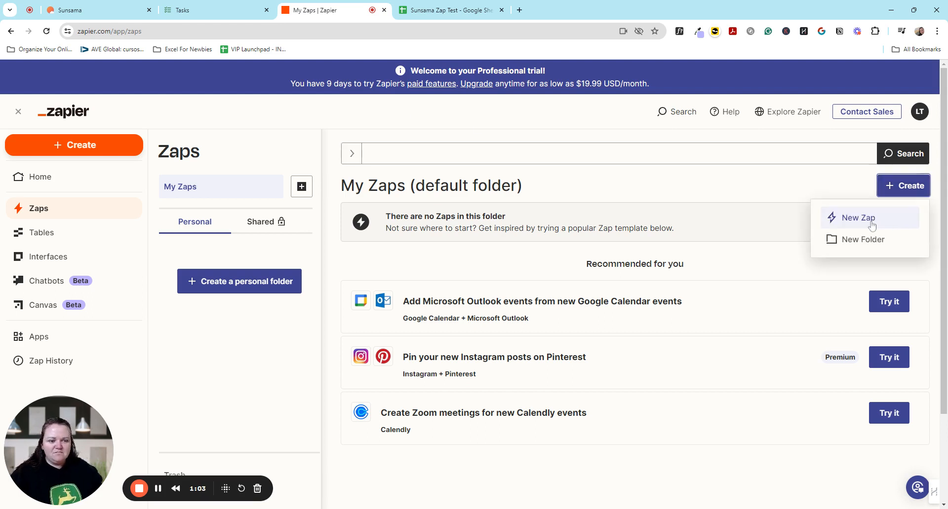
click(872, 224)
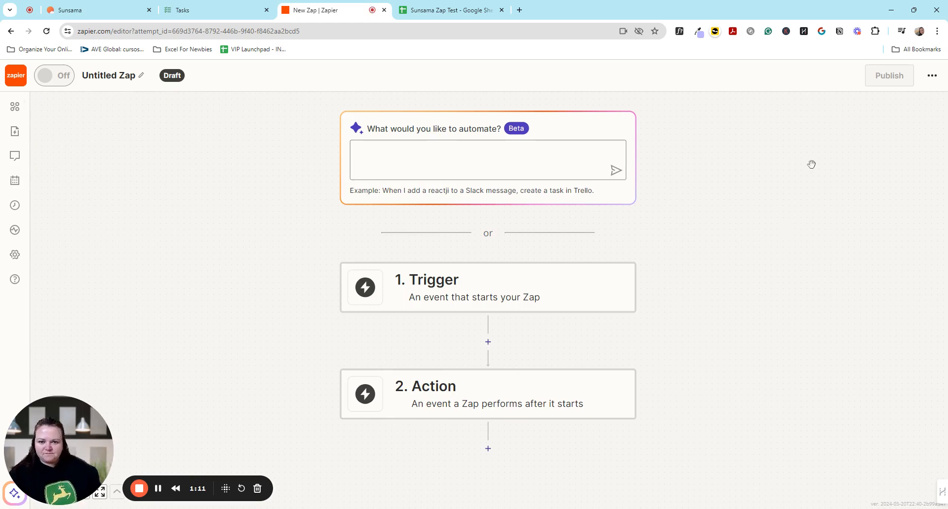
Set the Zap's trigger to Microsoft Outlook with the New Flagged Email event, keeping the connected account.
click(493, 294)
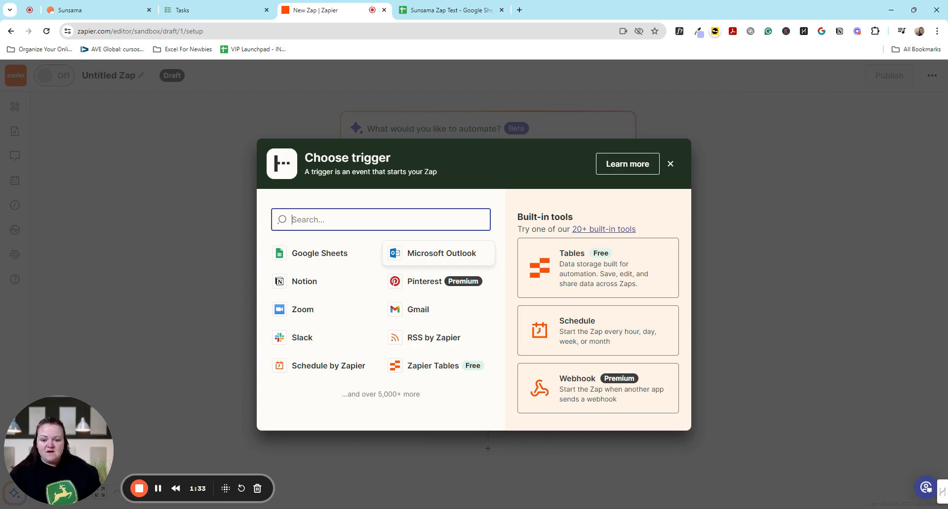
click(461, 258)
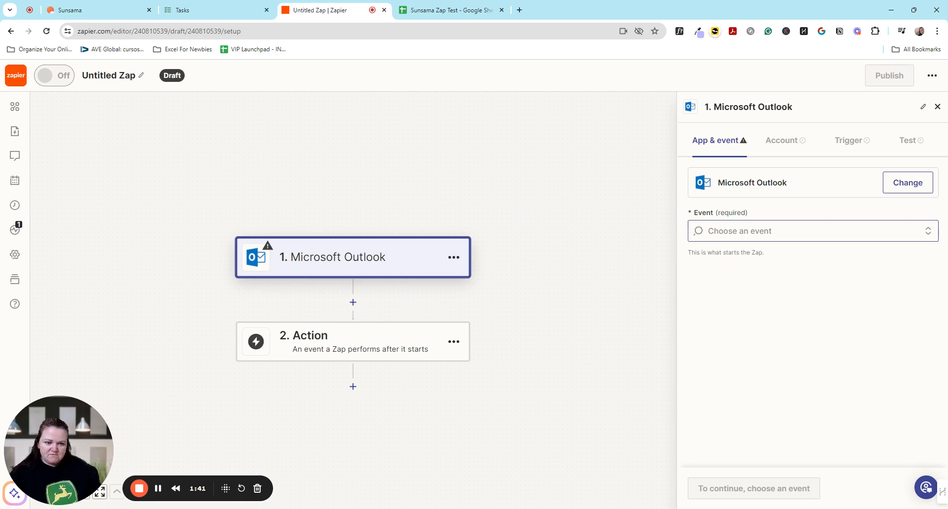
click(810, 231)
scroll(739, 349, down, 2)
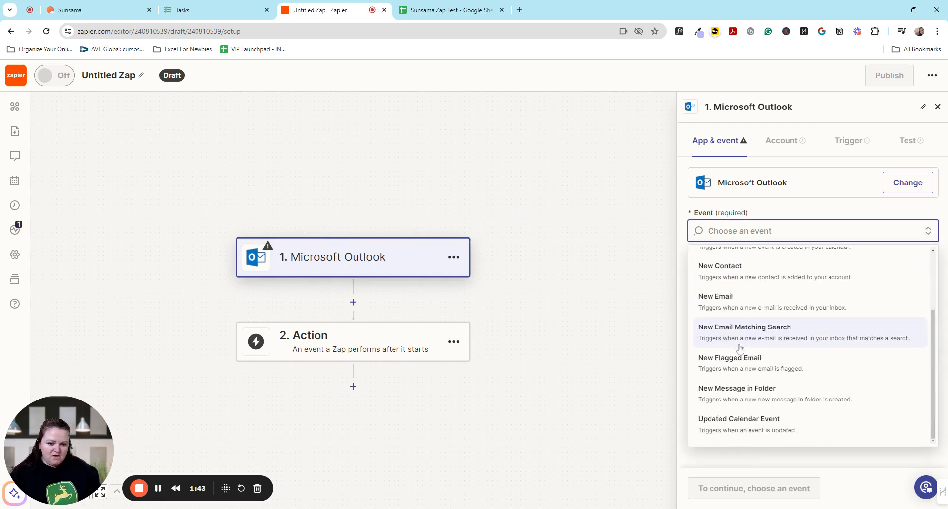
click(731, 359)
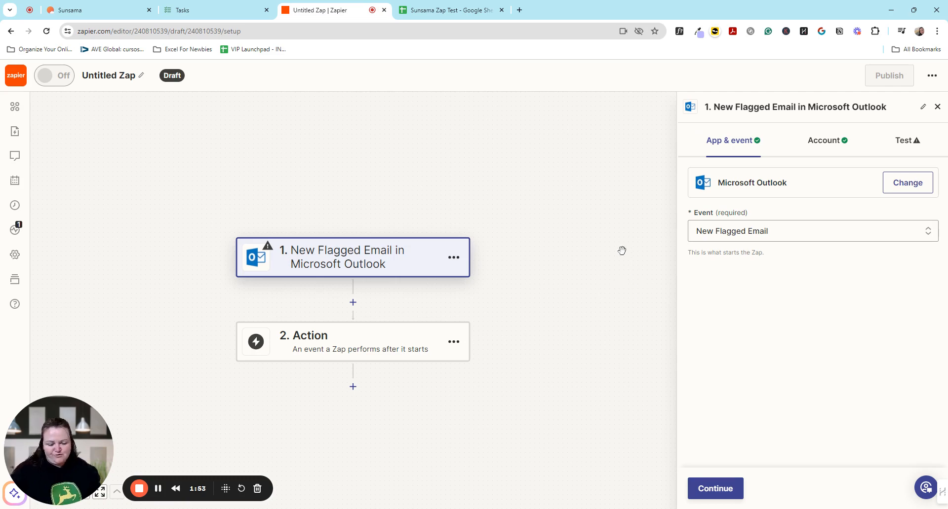
click(722, 495)
click(723, 494)
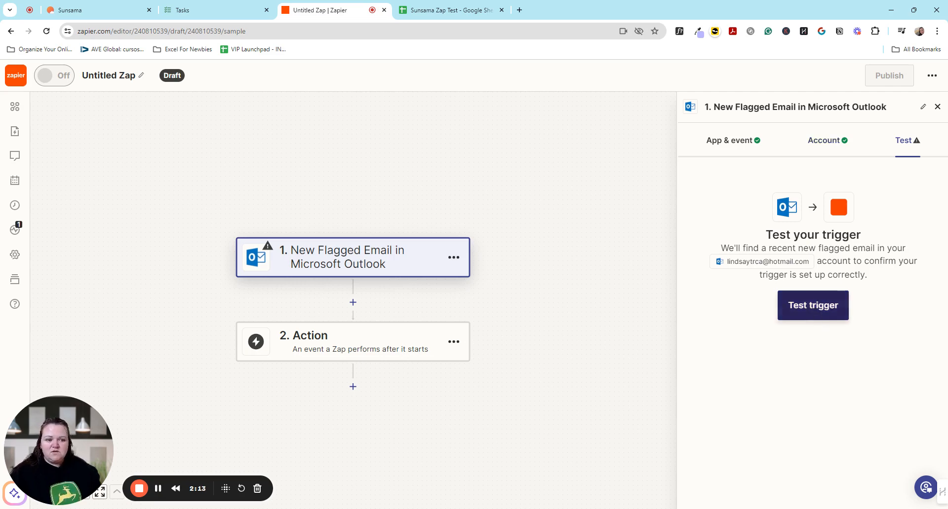
Test the Outlook trigger and continue with the New Flagged Email C record.
click(822, 311)
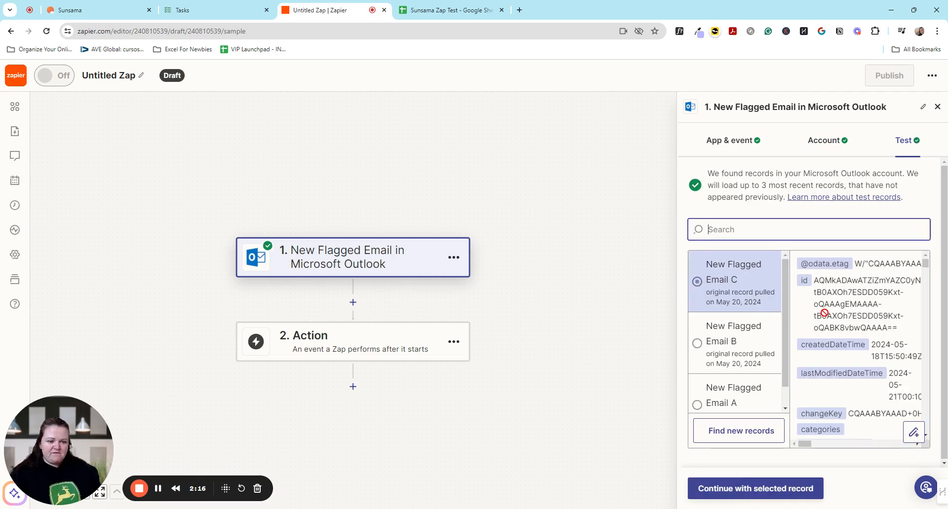
scroll(859, 345, down, 10)
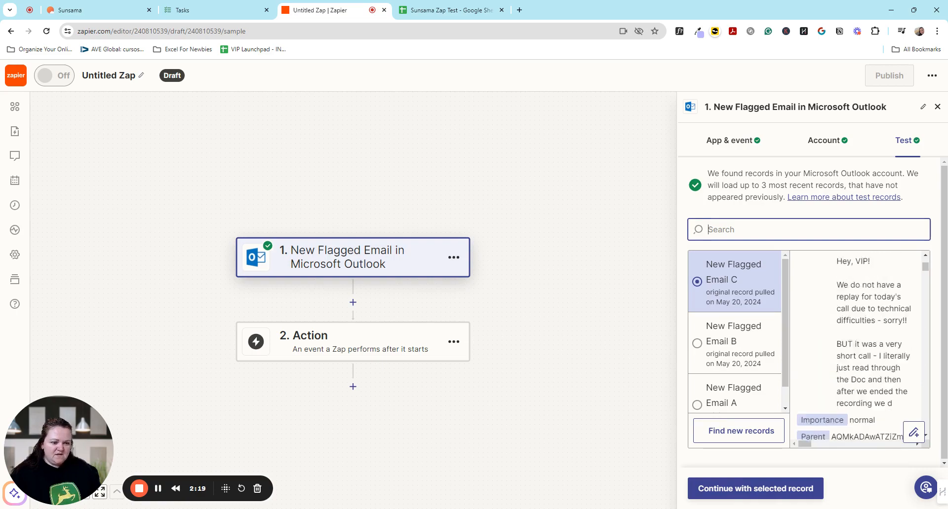
click(760, 490)
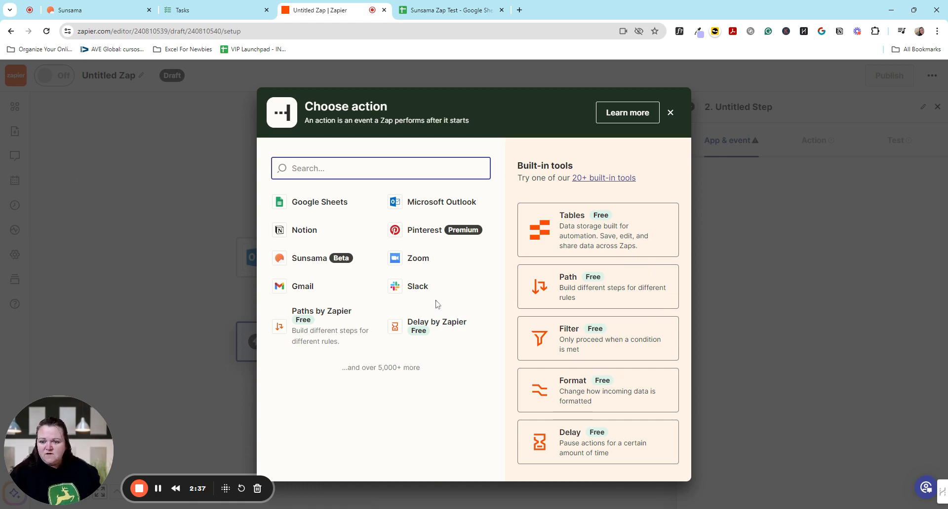
Set the Zap's action to Notion with the Create Database Item event, keeping the connected account.
click(312, 234)
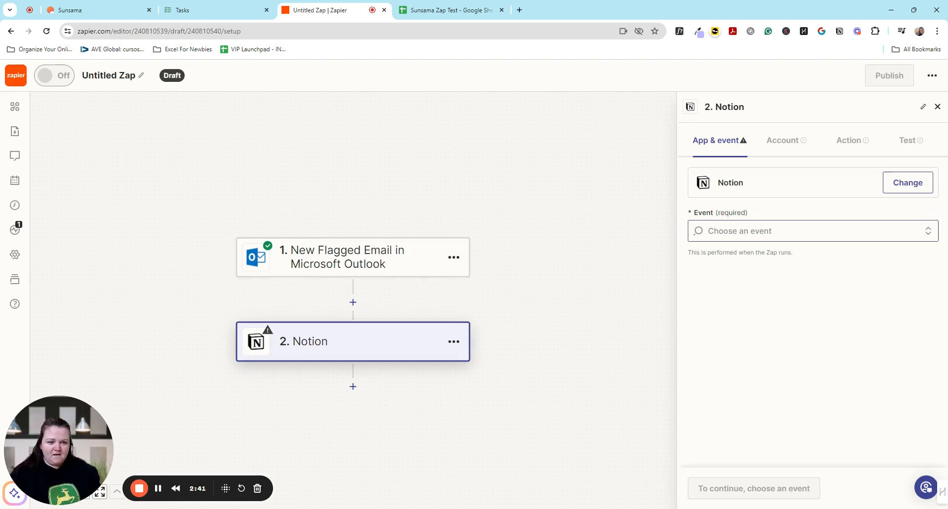
click(760, 233)
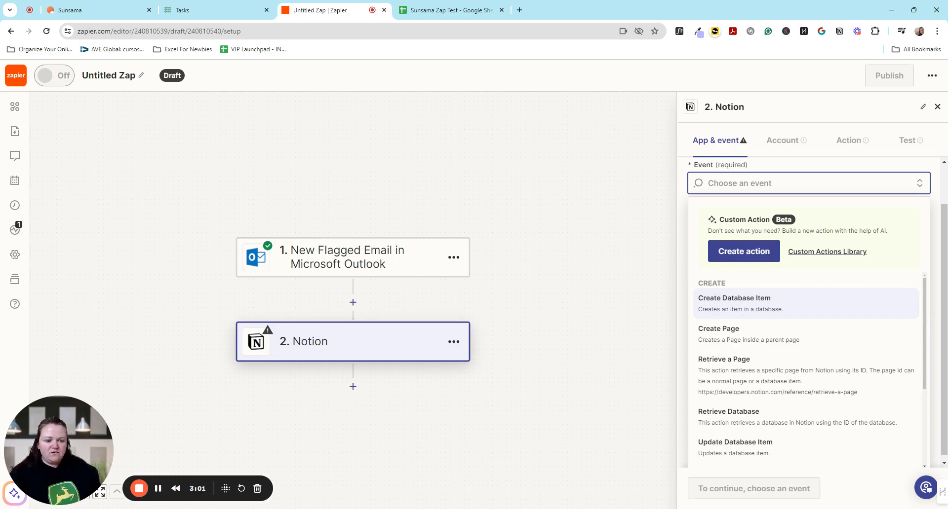
click(771, 313)
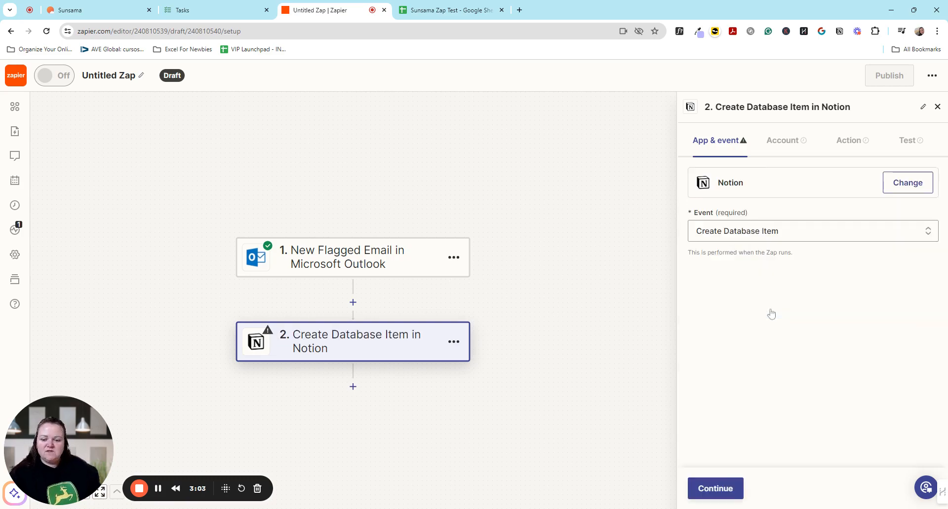
click(711, 491)
click(711, 489)
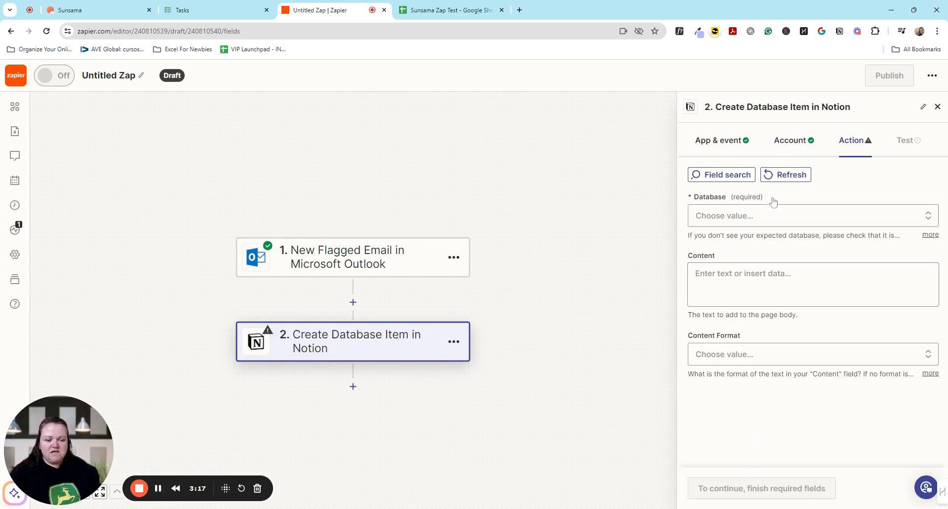
Choose To-Do List as the Notion database and map the Task field to the flagged email's Subject.
click(773, 216)
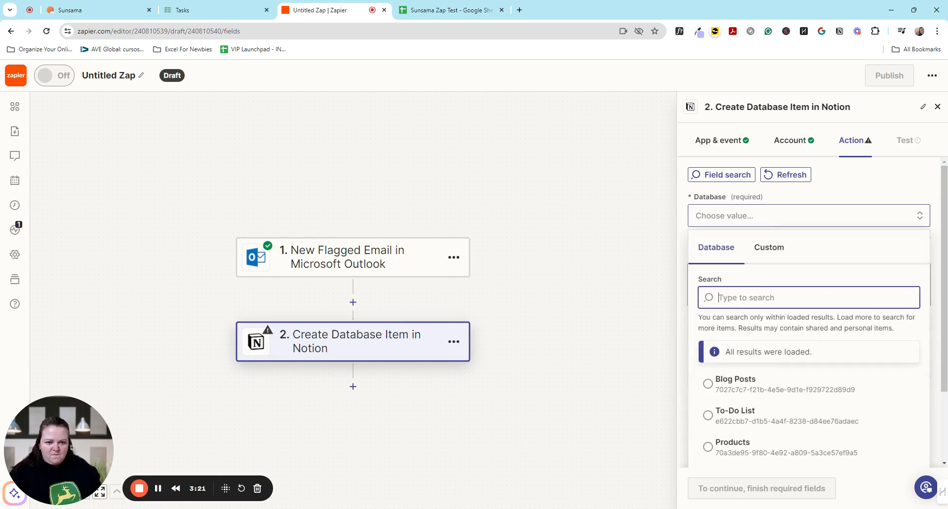
click(734, 414)
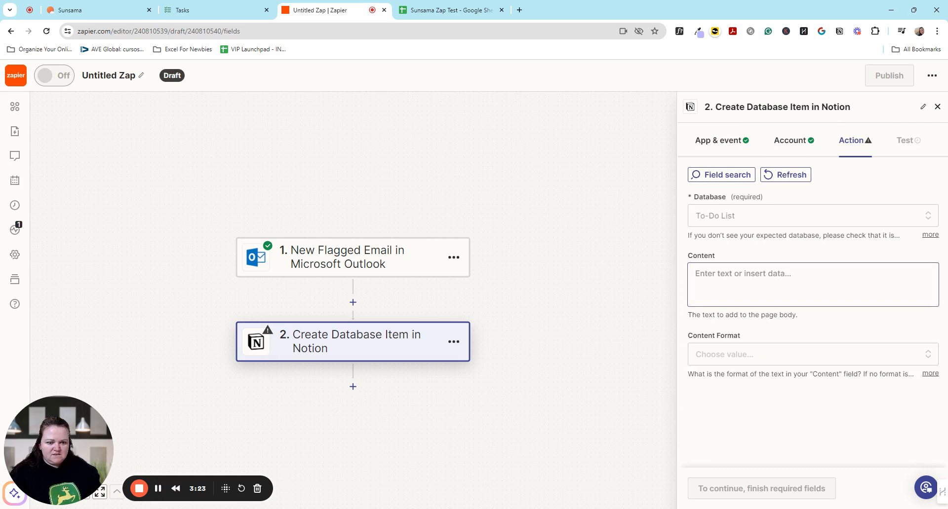
scroll(809, 312, down, 1)
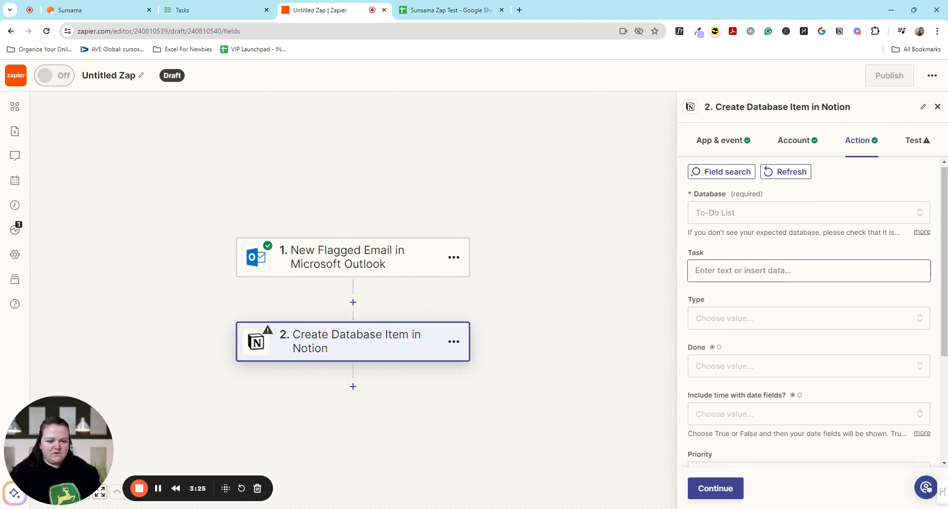
scroll(808, 312, up, 1)
click(778, 274)
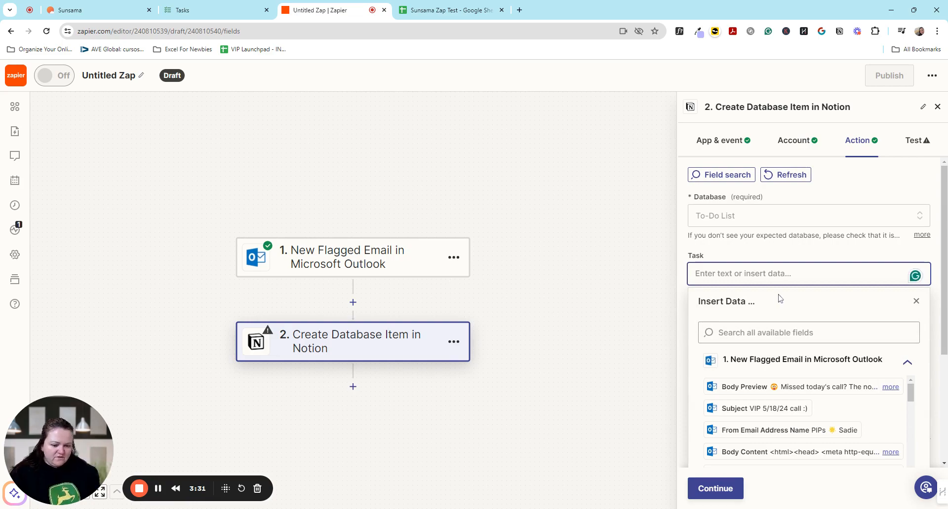
click(782, 409)
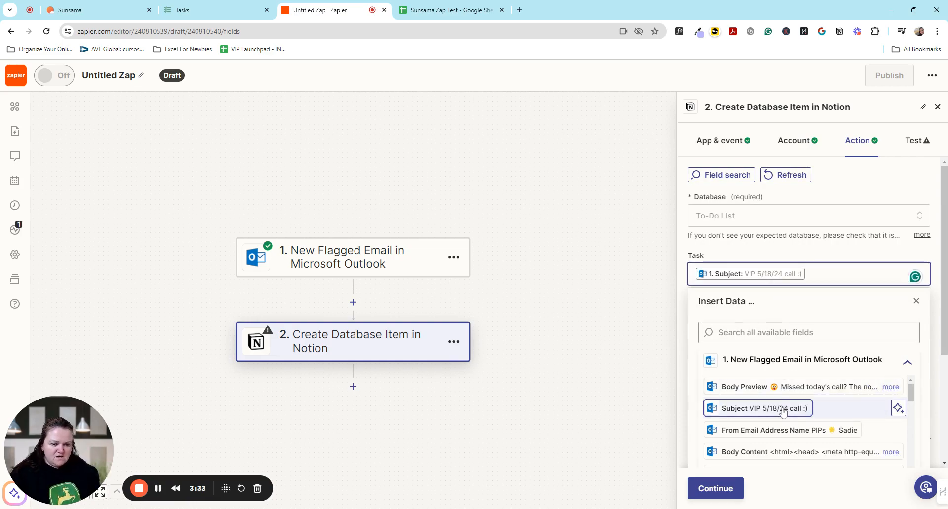
click(834, 254)
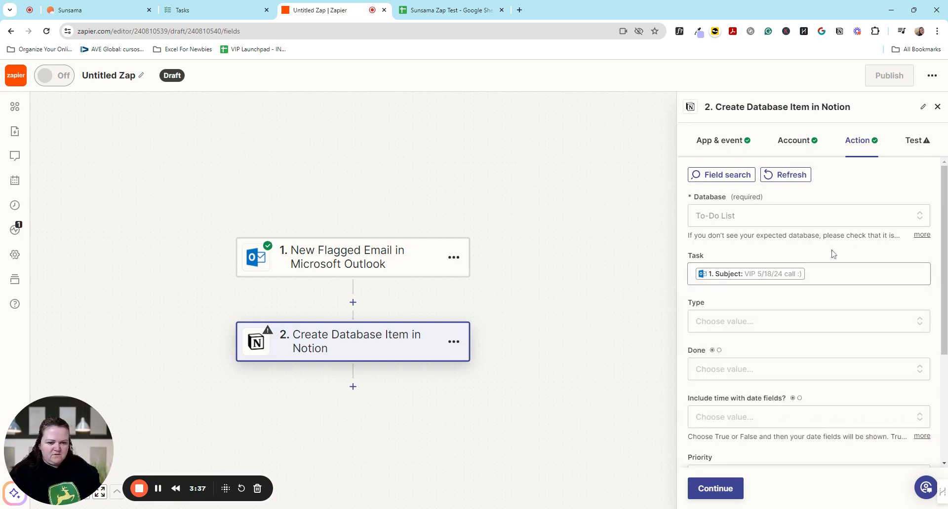
Assign the types PIPs and Email to the new Notion database item.
click(727, 322)
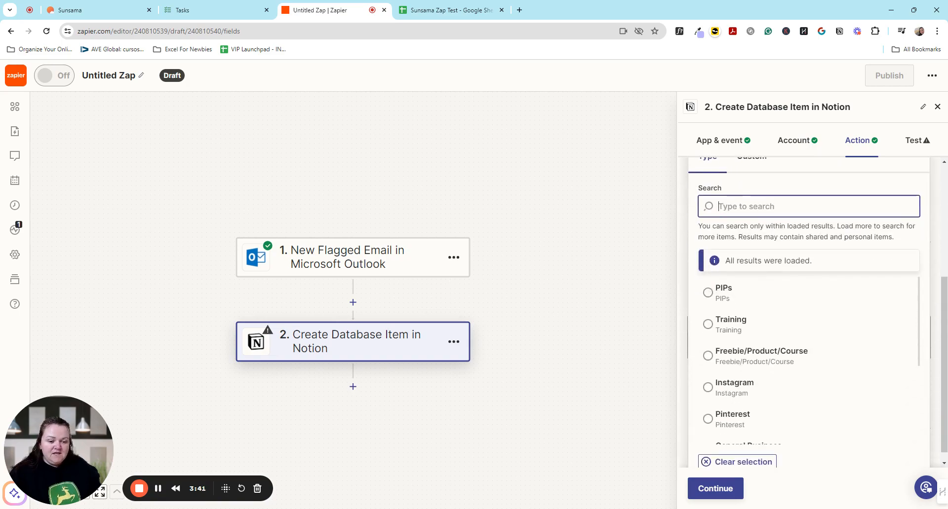
click(711, 293)
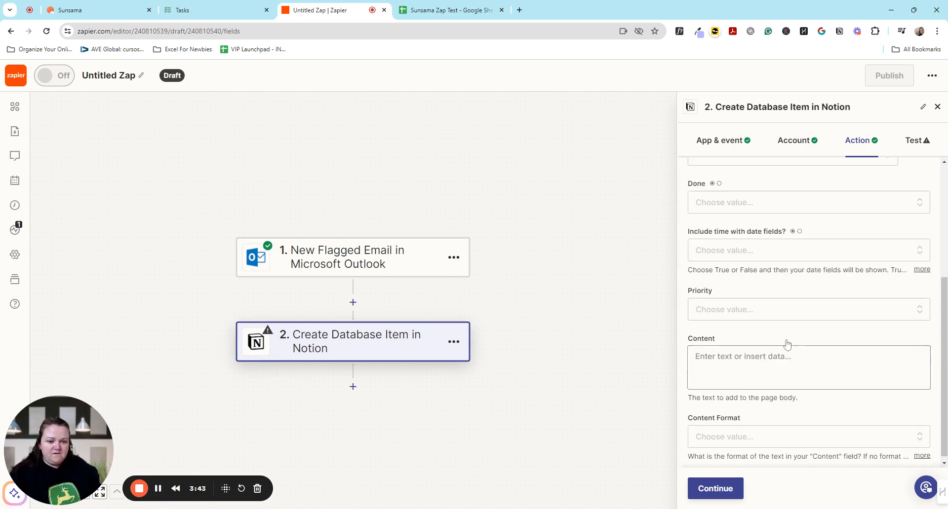
scroll(786, 344, up, 4)
click(756, 349)
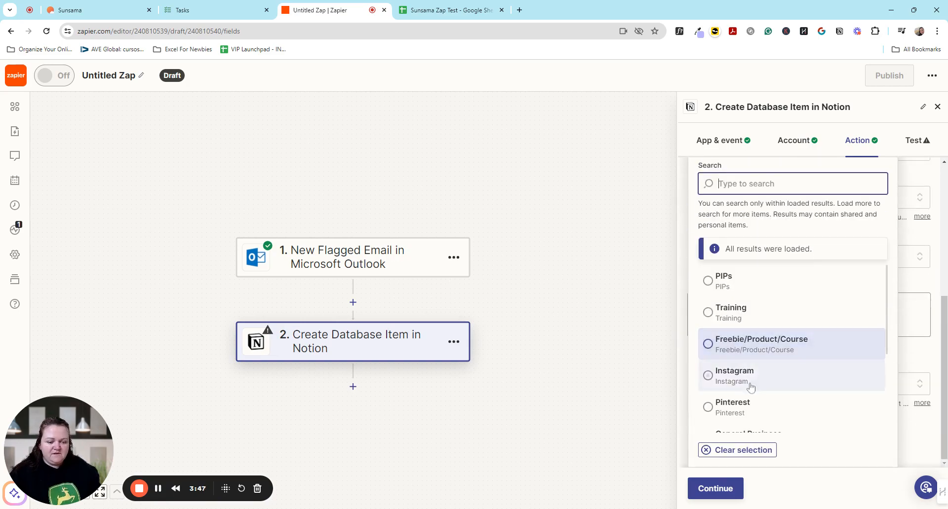
scroll(750, 388, down, 3)
click(735, 418)
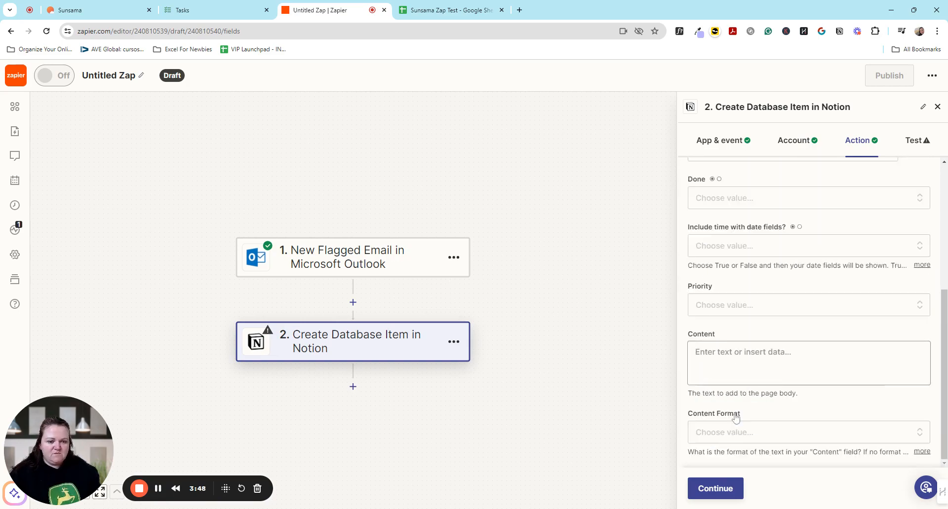
scroll(839, 326, up, 4)
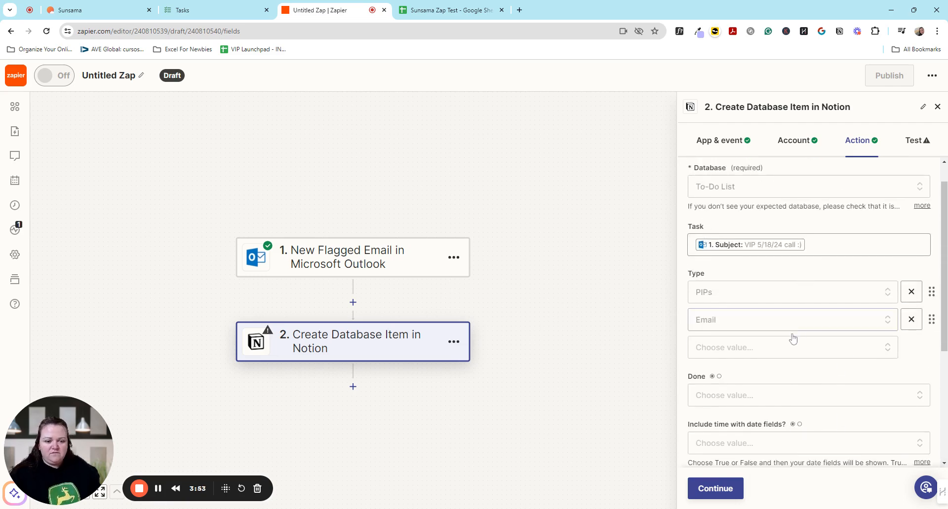
Set the Notion item's Priority to Medium.
scroll(793, 351, down, 1)
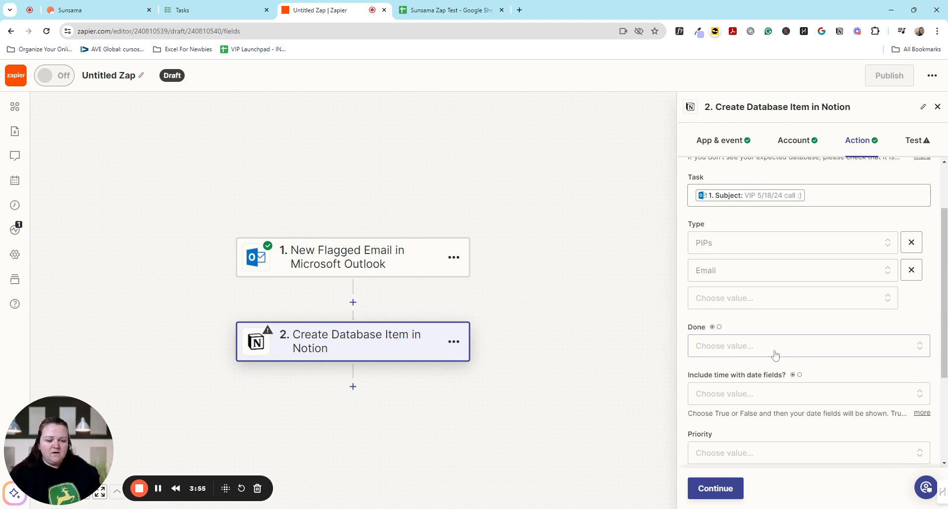
scroll(771, 351, down, 2)
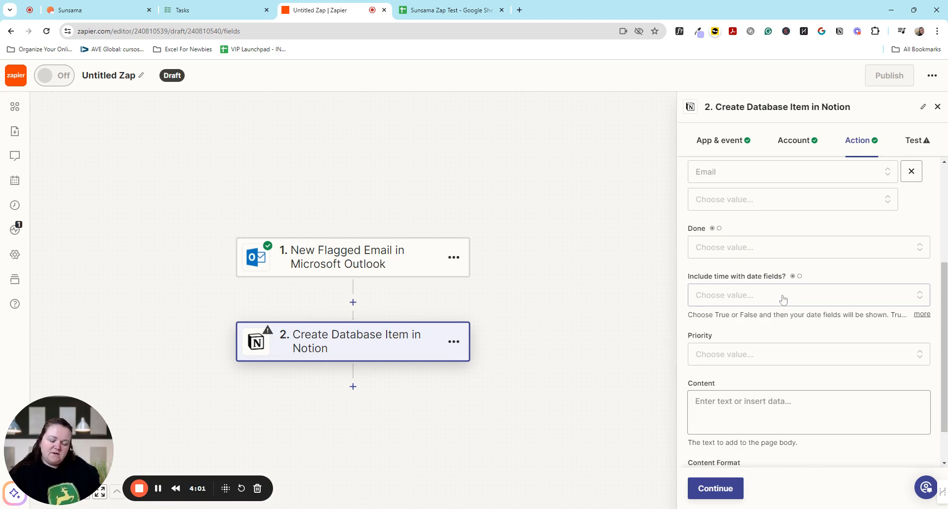
scroll(783, 302, down, 1)
click(768, 306)
scroll(790, 335, down, 2)
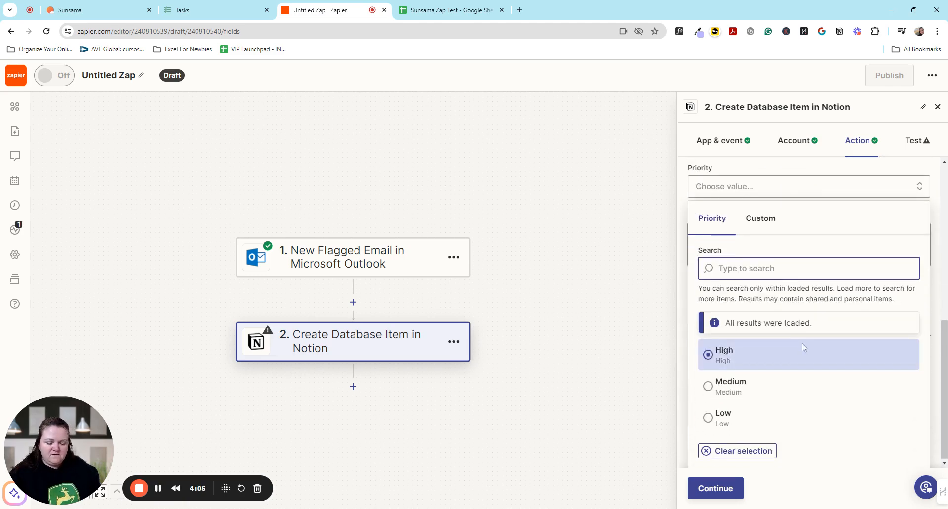
click(763, 395)
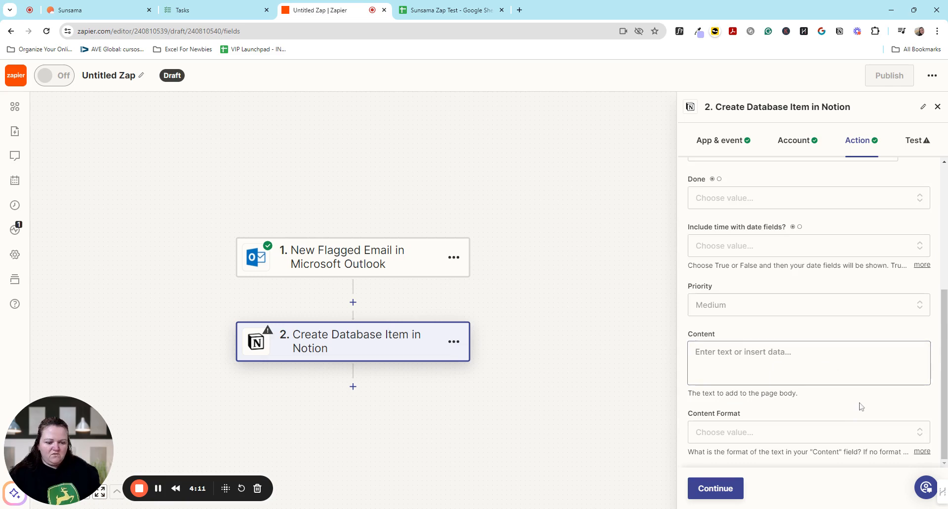
Test the Notion action, and check the sent item in Notion's To-Do List before returning to the Zap.
click(716, 490)
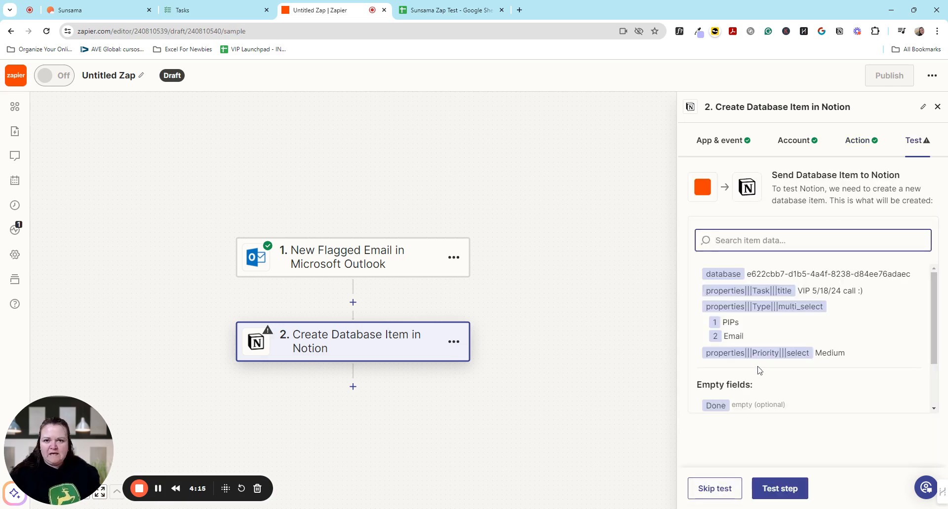
click(790, 491)
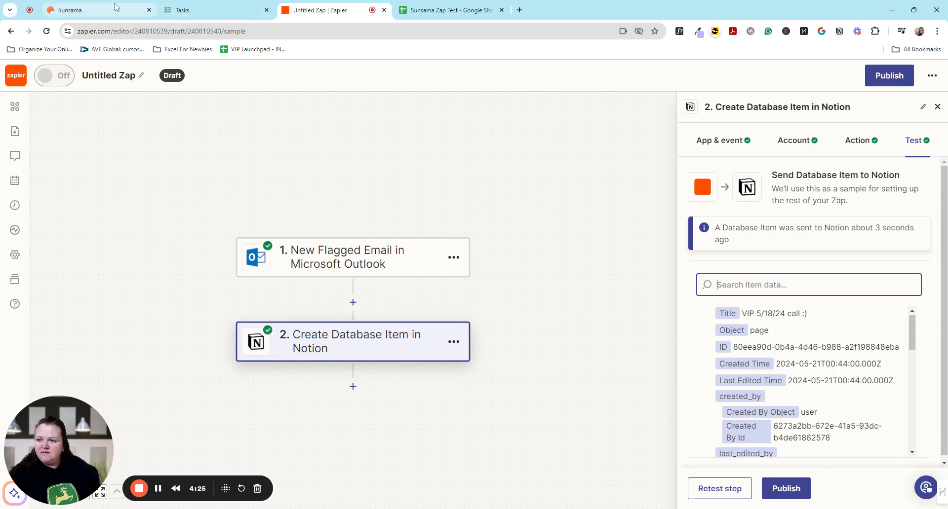
click(225, 6)
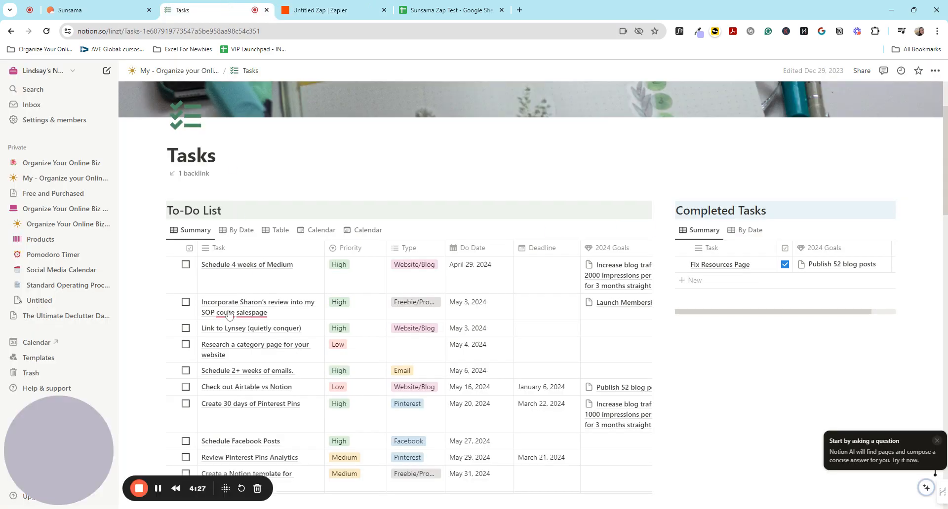
scroll(229, 316, down, 5)
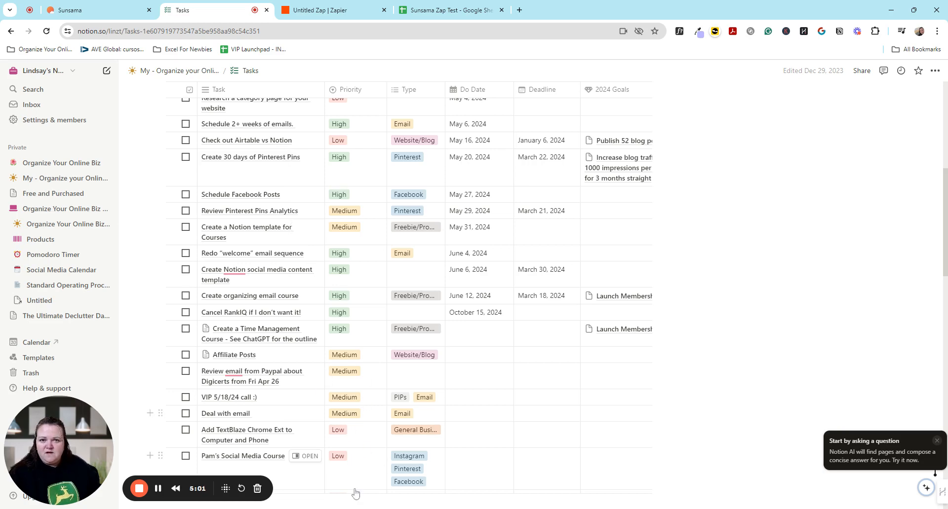
click(338, 5)
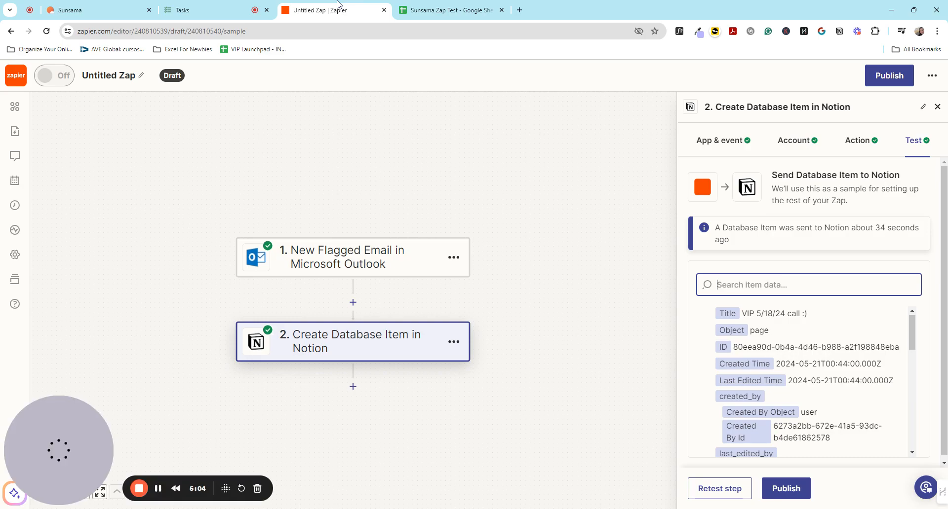
Switch to Sunsama, refresh its Notion To-Do List, and schedule the task VIP 5/18/24 call :) on Wednesday, May 22.
click(88, 6)
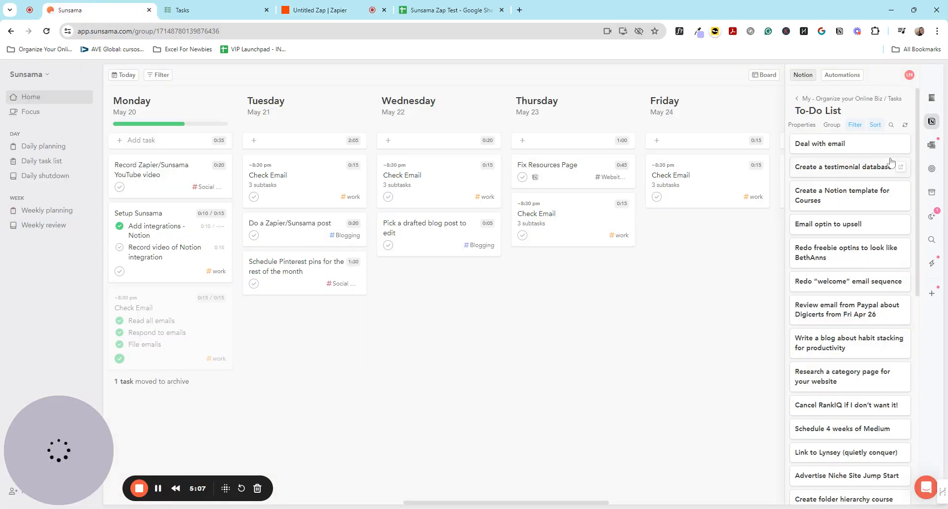
click(905, 126)
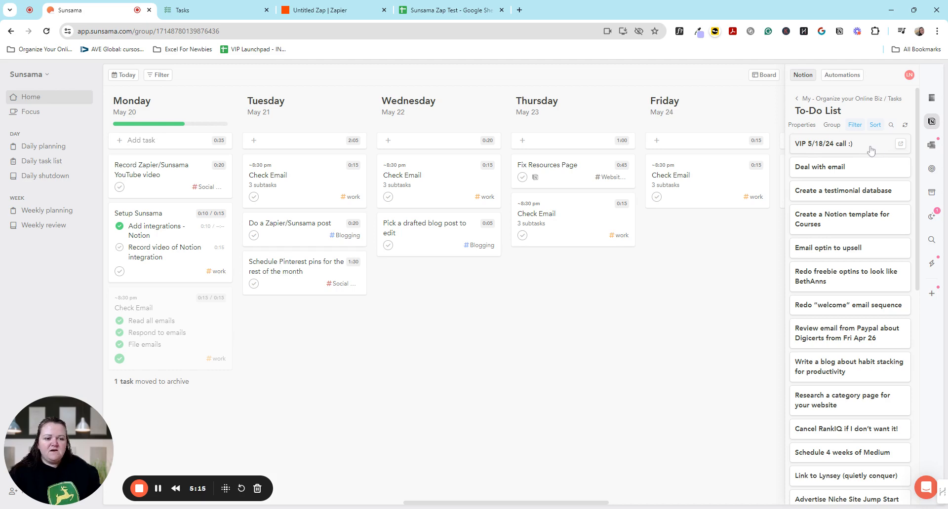
drag(870, 150, 319, 332)
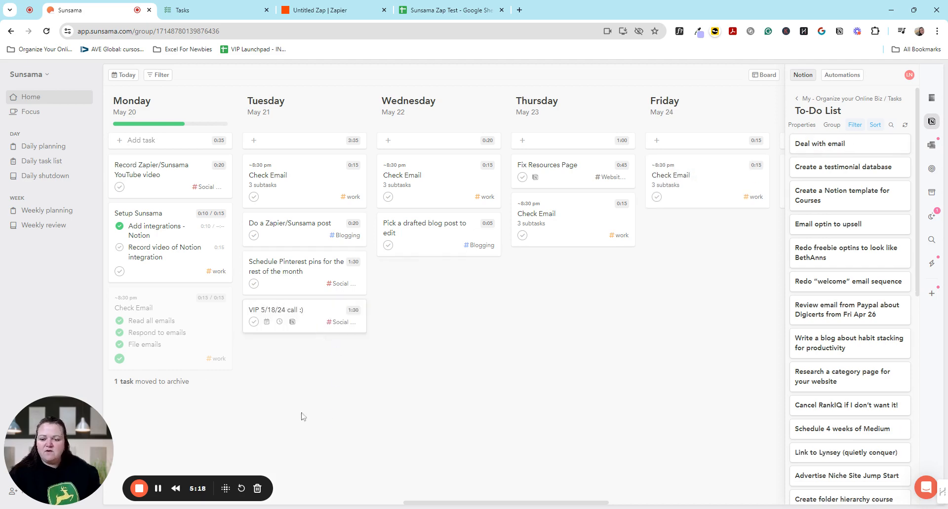
drag(303, 320, 158, 397)
drag(165, 302, 438, 294)
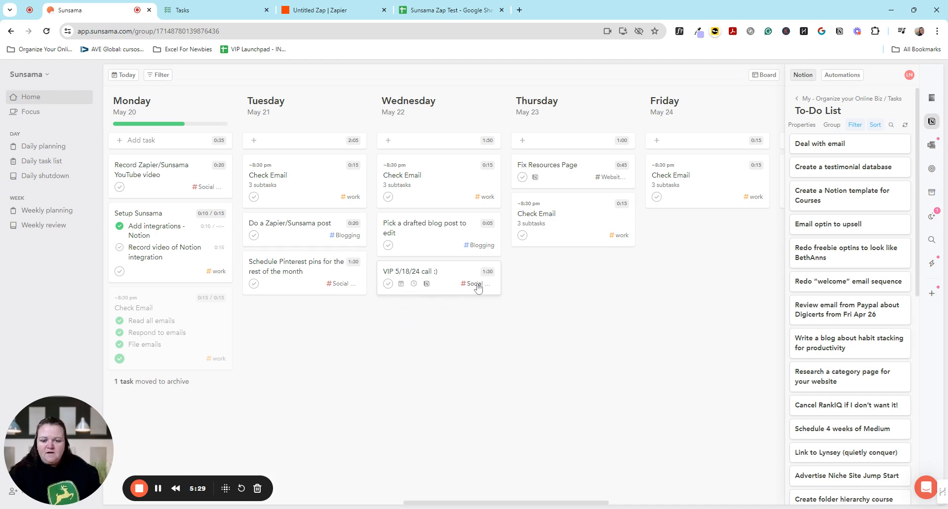
Assign the VIP 5/18/24 call :) task to the Email Marketing channel and close its details.
click(457, 276)
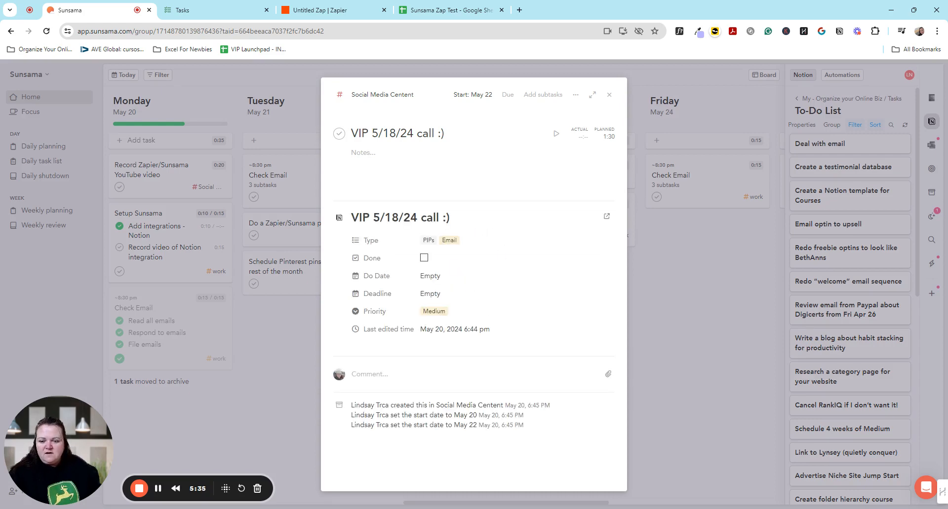
click(388, 96)
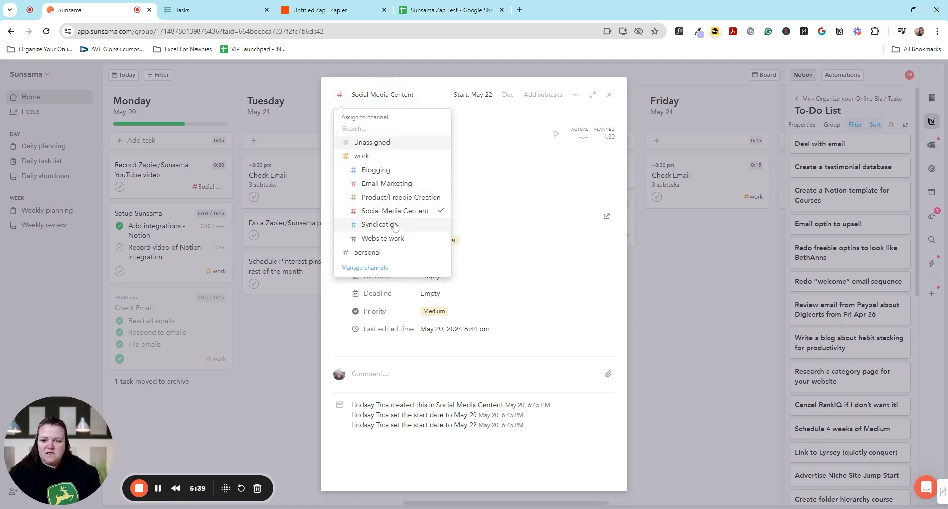
click(383, 186)
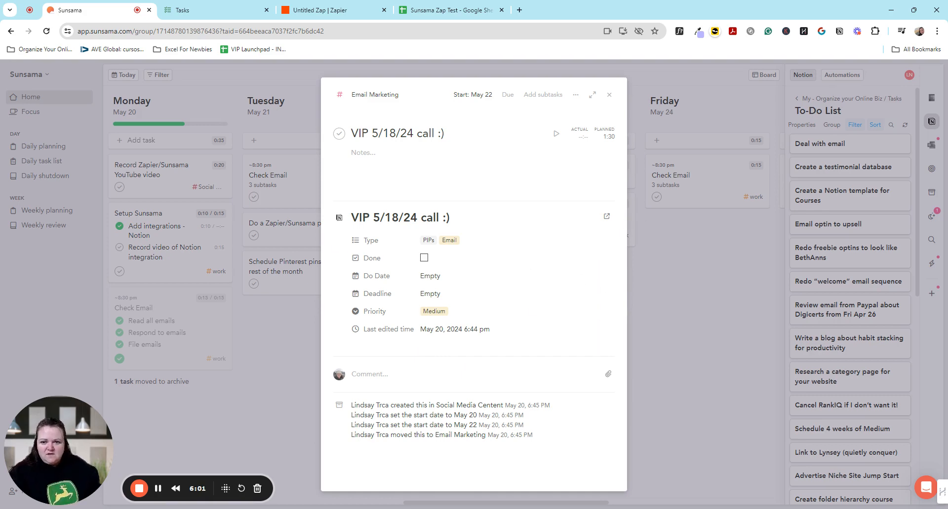
click(609, 95)
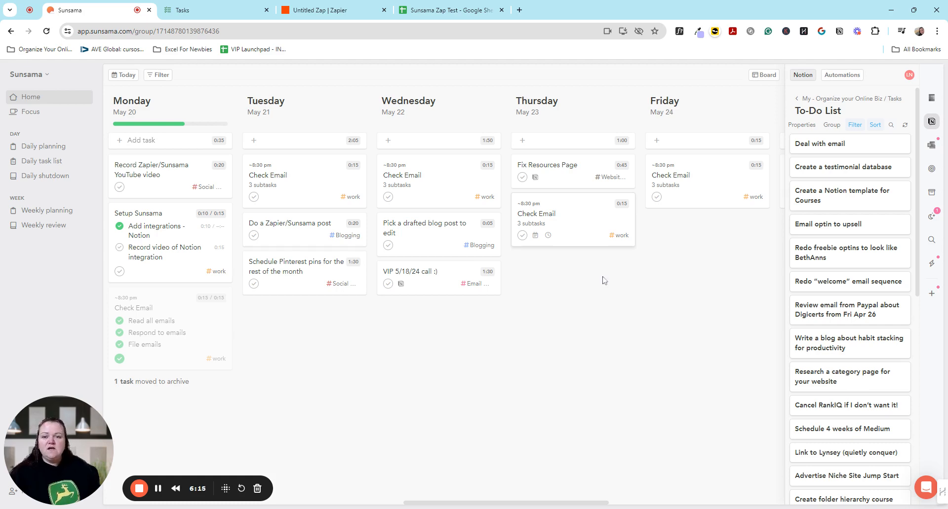
Switch to the Sunsama Zap Test spreadsheet in Google Sheets and review its task rows and column headers.
click(465, 8)
click(219, 247)
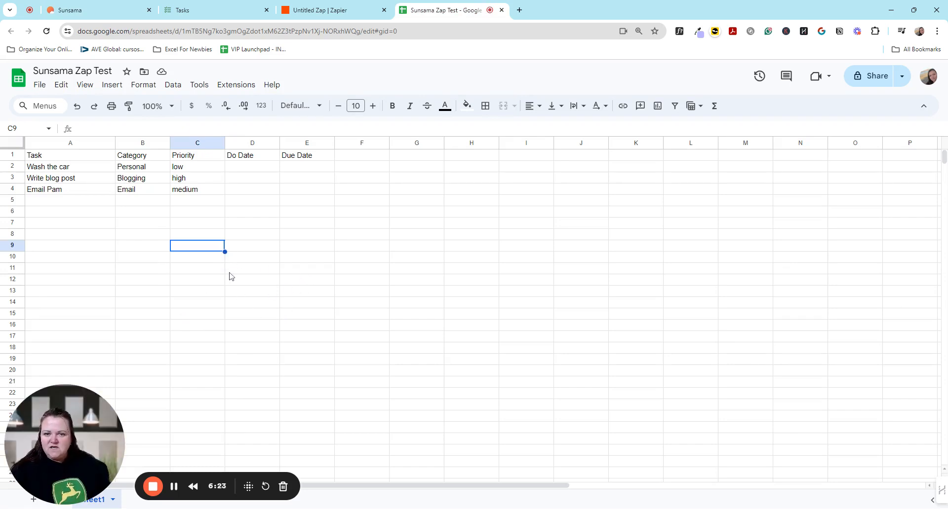
click(361, 193)
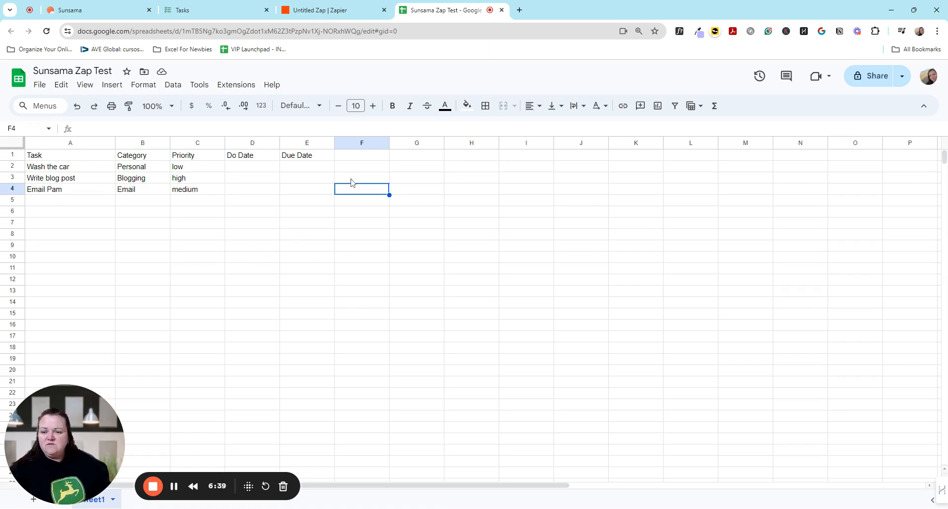
Return to Zapier, publish the Outlook-to-Notion Zap, and go back to the list of Zaps.
click(313, 10)
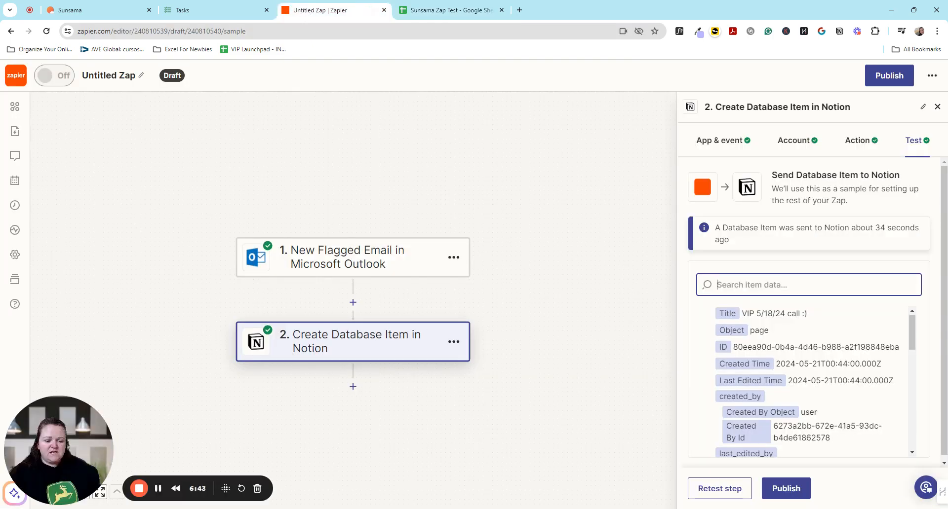
click(786, 489)
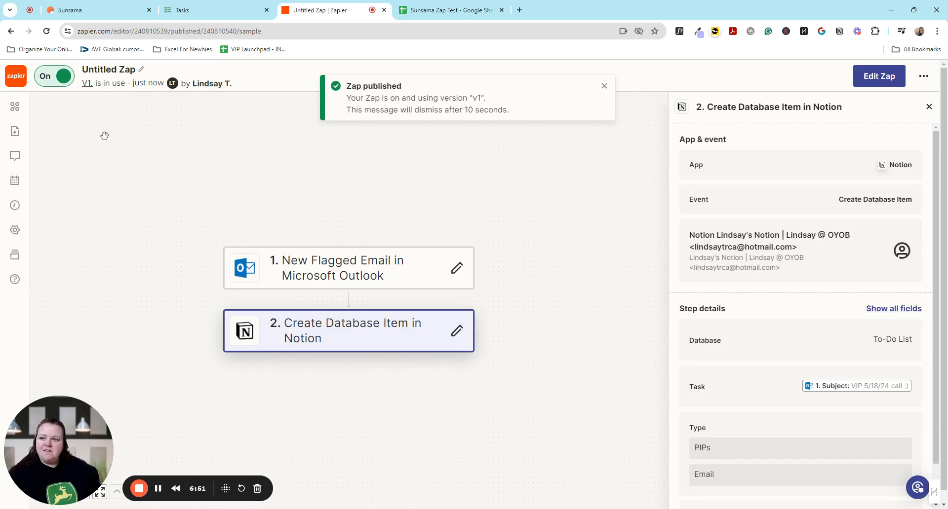
click(16, 76)
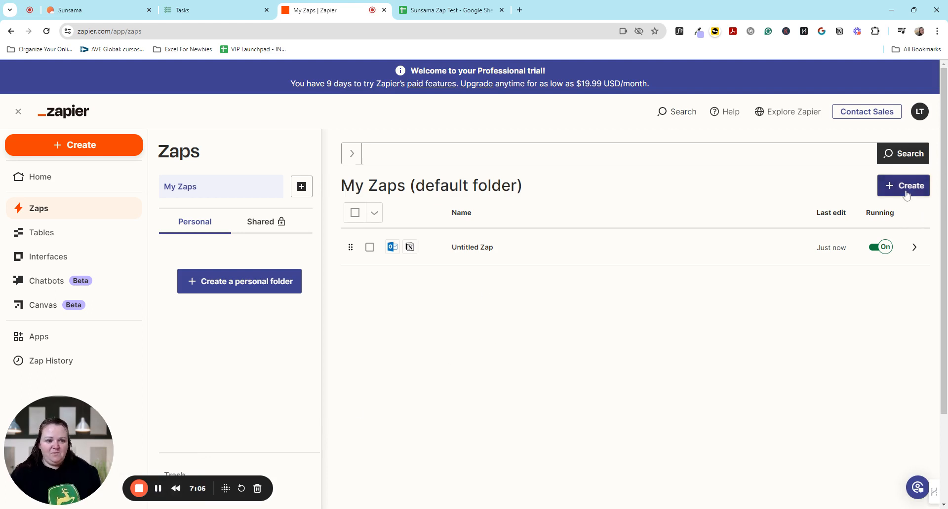
Create a new Zap triggered by the Google Sheets event New or Updated Spreadsheet Row, using the already connected account.
click(909, 187)
click(859, 218)
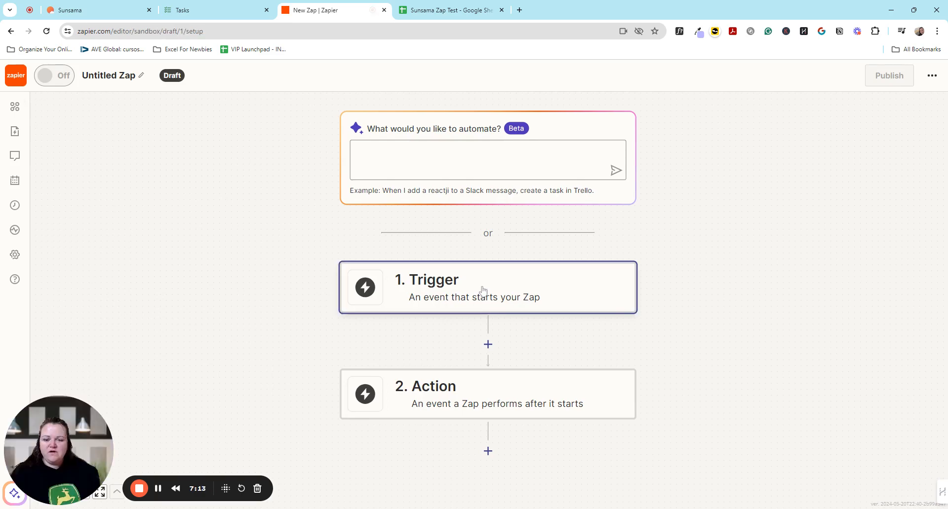
click(483, 290)
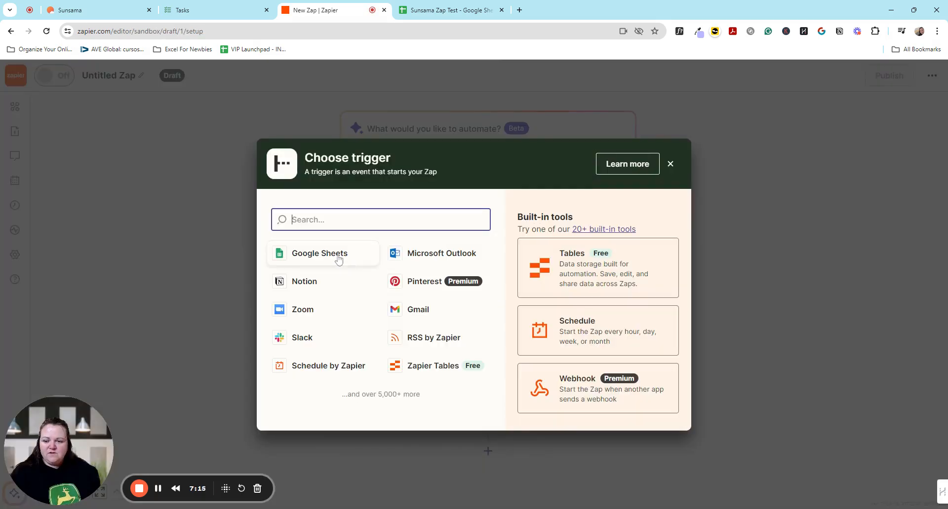
click(338, 260)
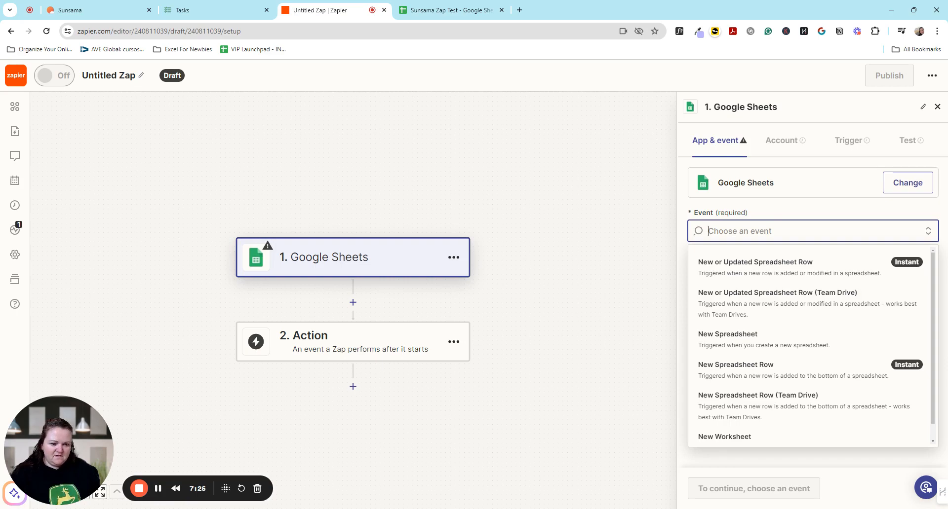
click(799, 271)
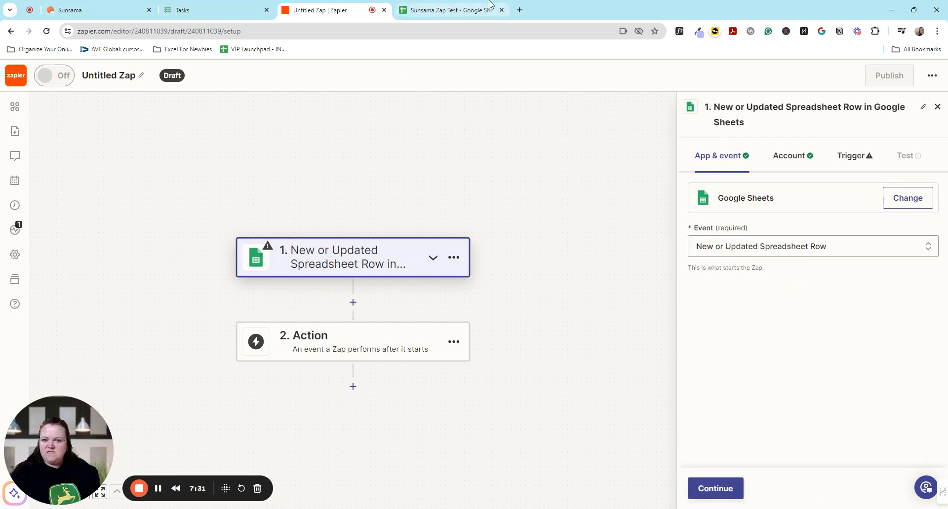
click(490, 5)
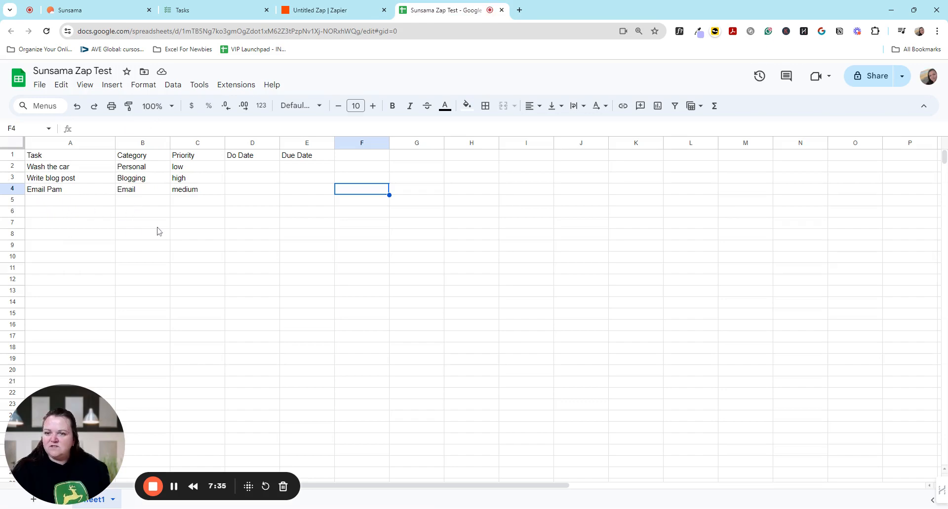
click(322, 7)
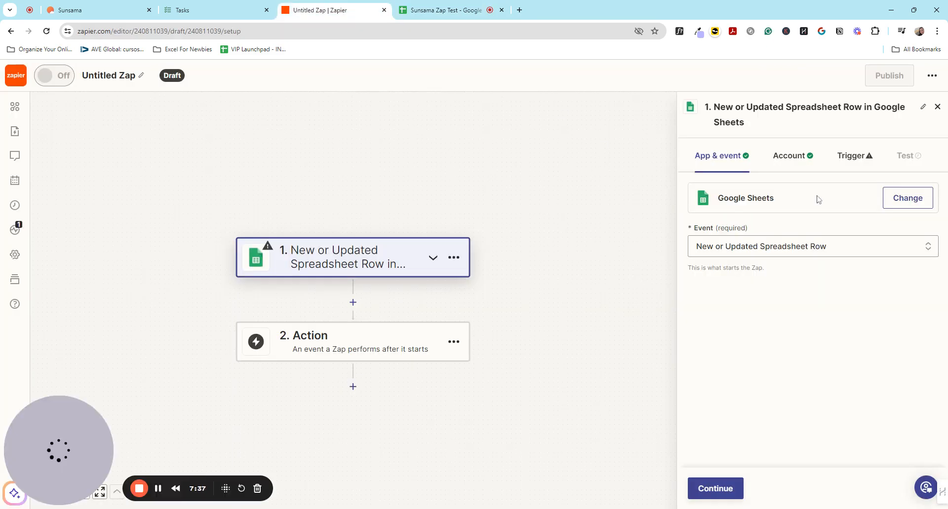
click(714, 491)
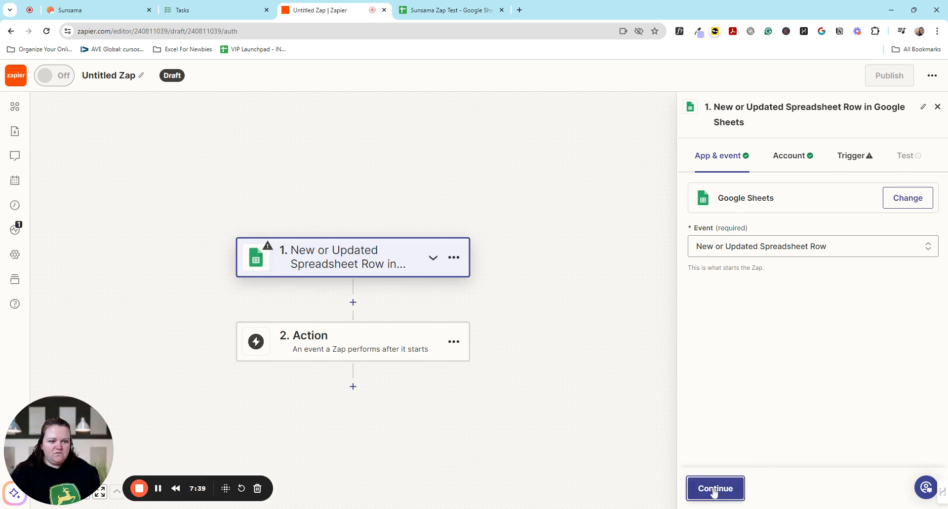
click(715, 489)
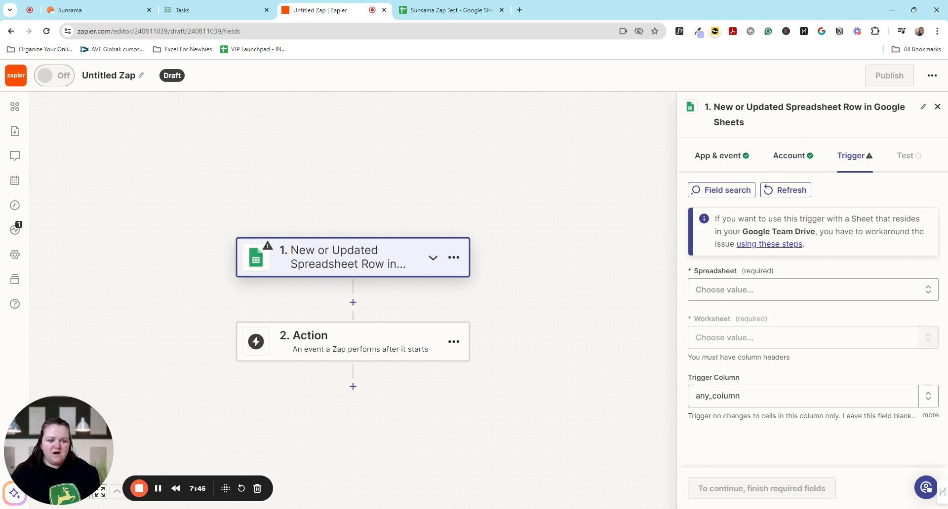
Choose the Sunsama Zap Test spreadsheet and its Sheet1 worksheet for the Google Sheets trigger.
click(736, 291)
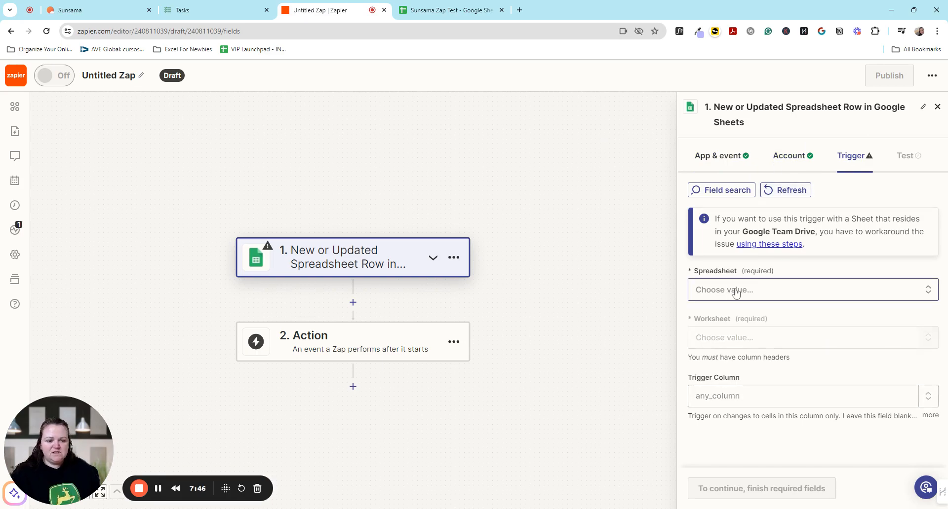
click(736, 293)
scroll(775, 345, down, 2)
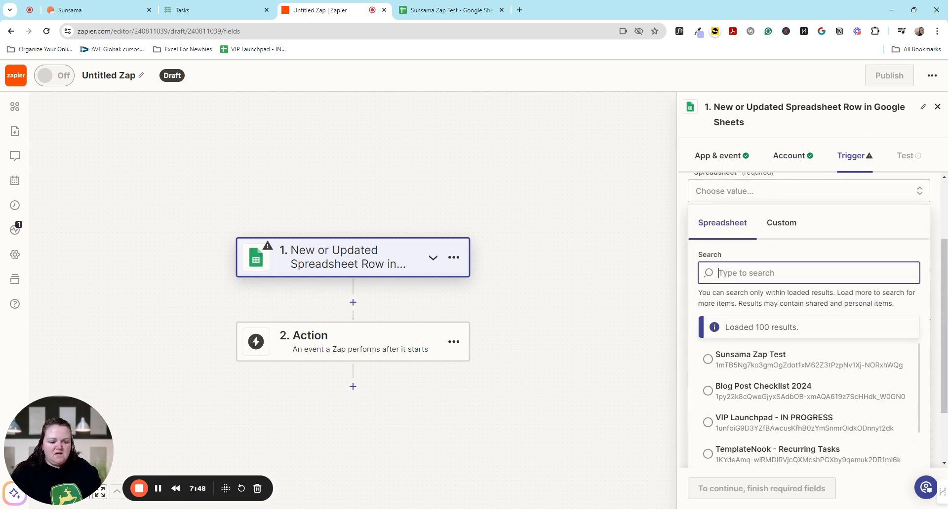
click(775, 360)
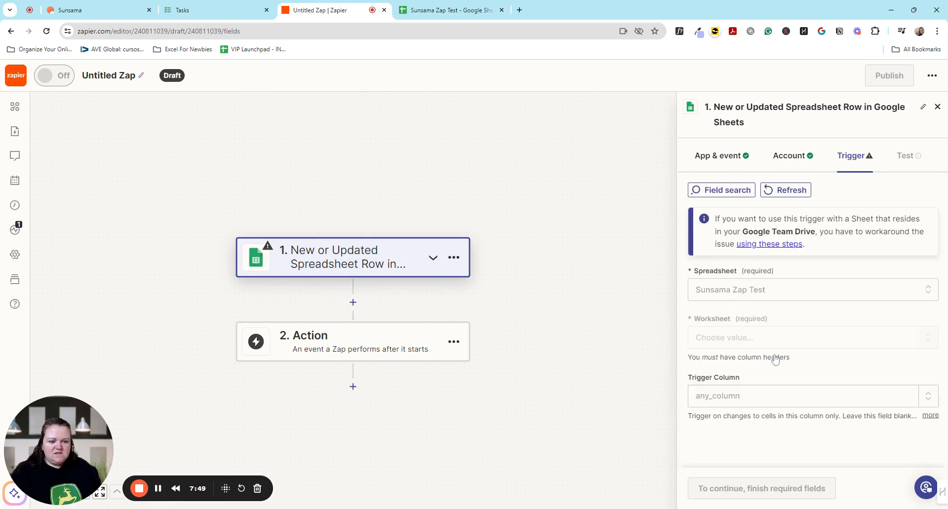
click(749, 347)
click(724, 300)
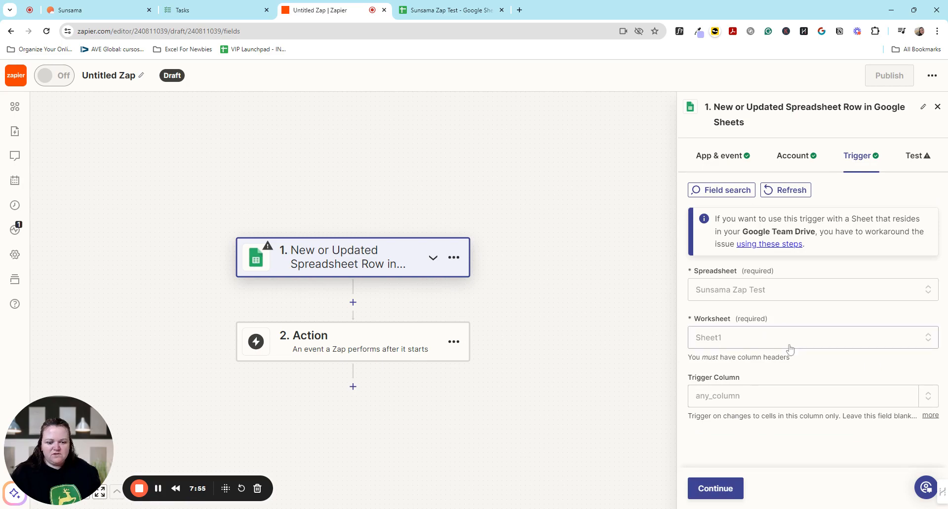
Set the trigger column to Task so that changes in that column start the Zap.
click(793, 395)
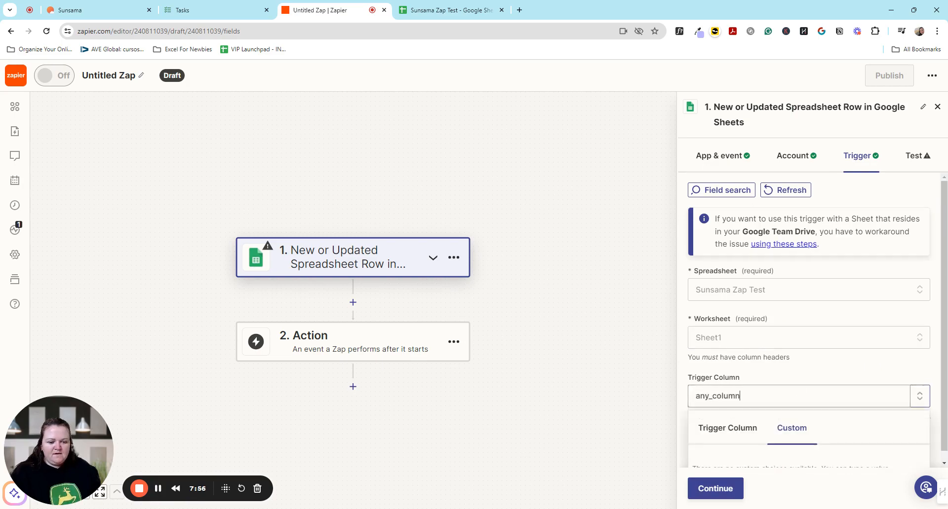
click(757, 417)
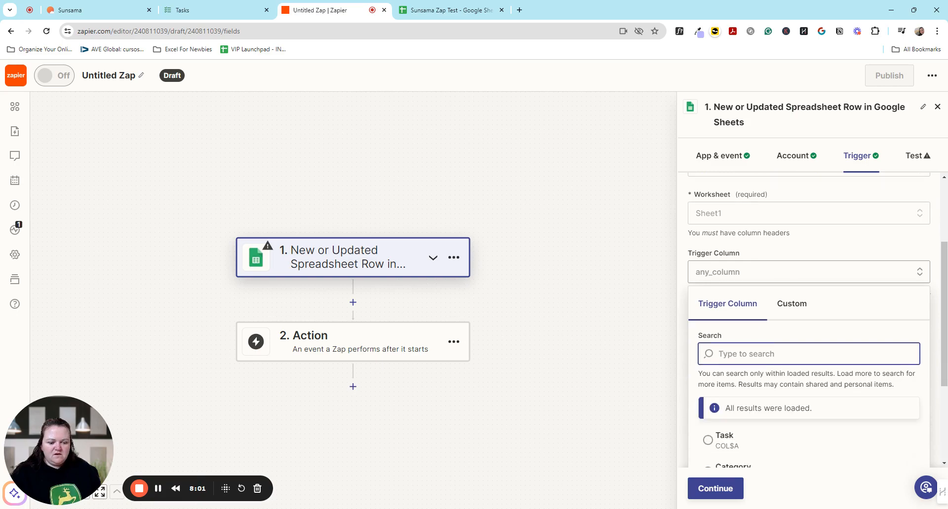
click(722, 357)
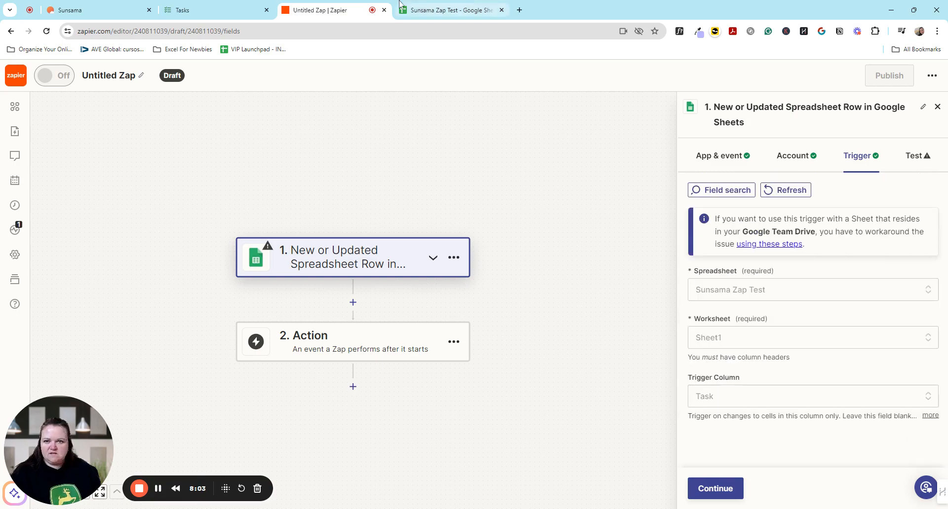
Check the column headers in the Google Sheets spreadsheet, then return to the Zap and test its trigger.
click(445, 9)
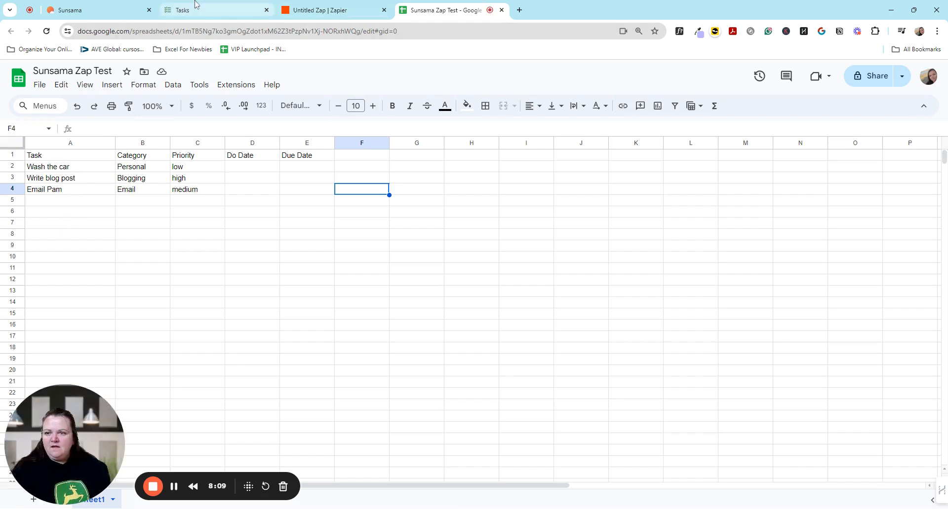
click(330, 8)
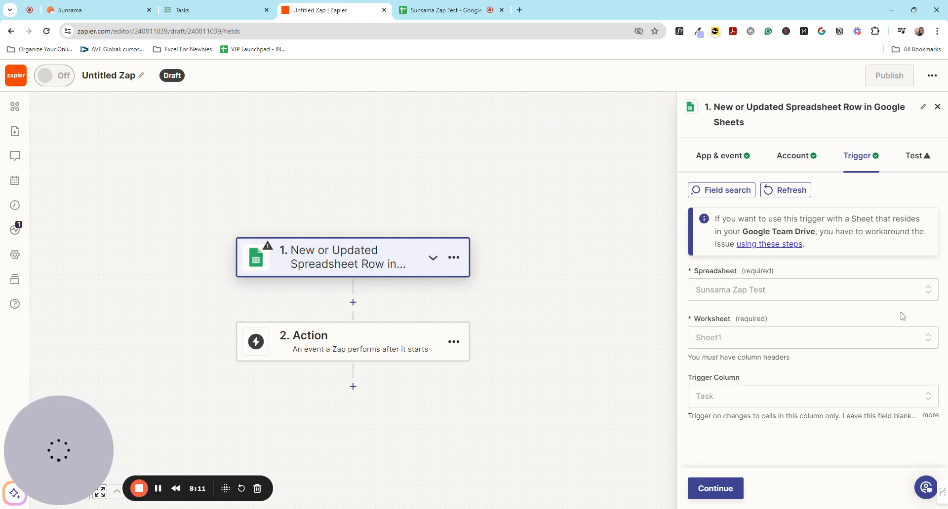
click(713, 493)
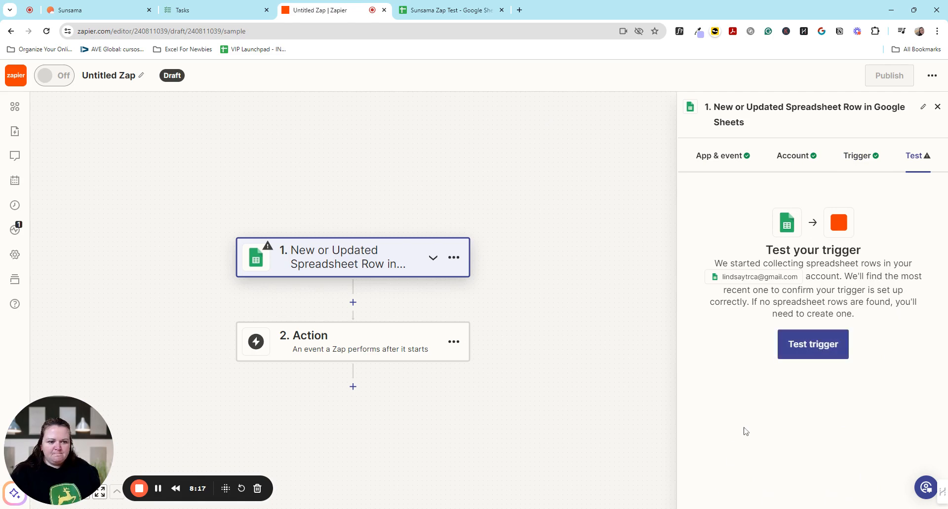
click(800, 346)
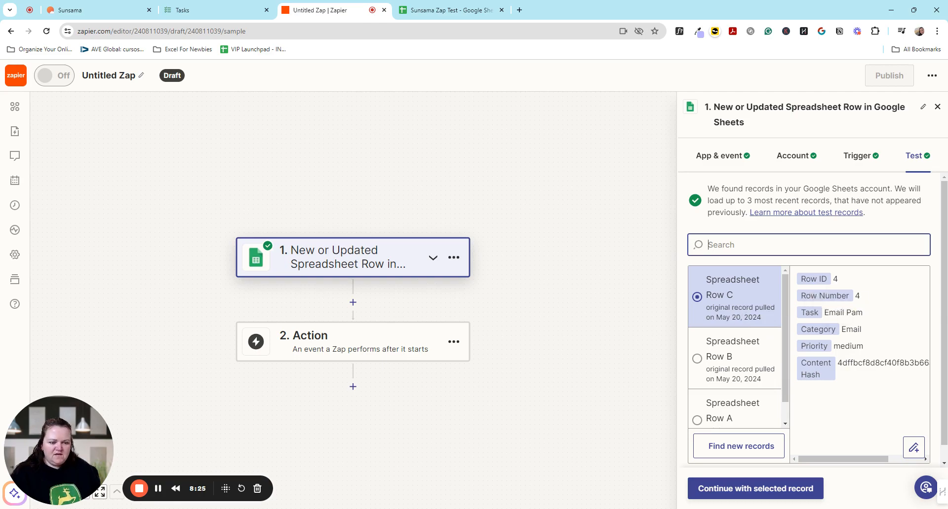
Compare the Google Sheets task rows with Notion's Tasks page before returning to the Zap's trigger test.
click(453, 9)
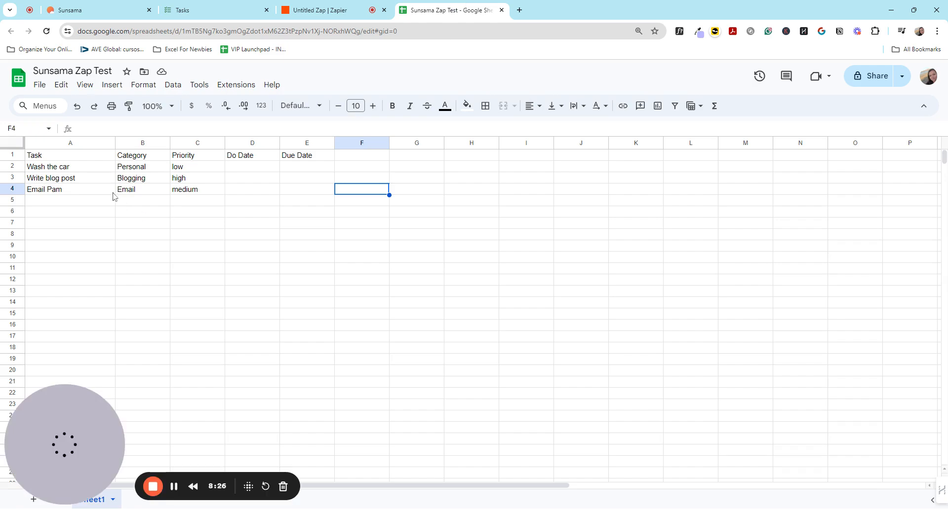
click(217, 5)
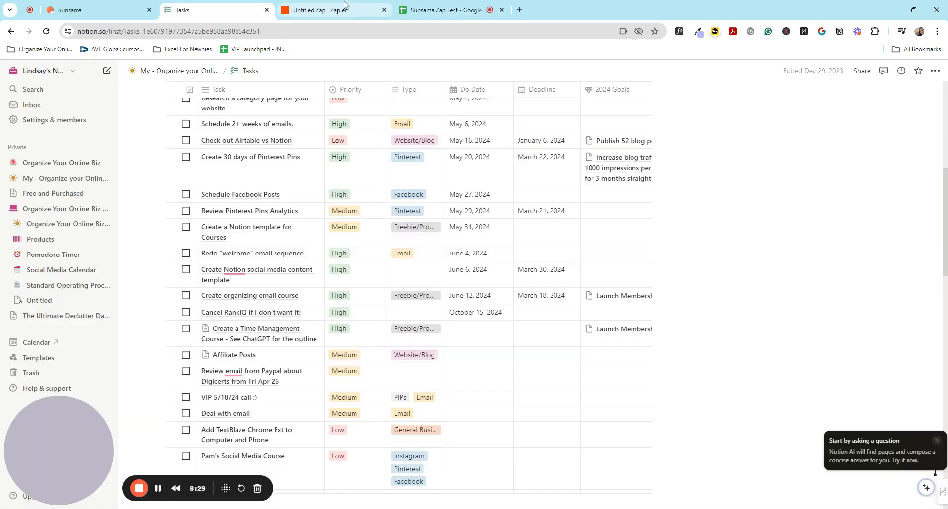
click(338, 5)
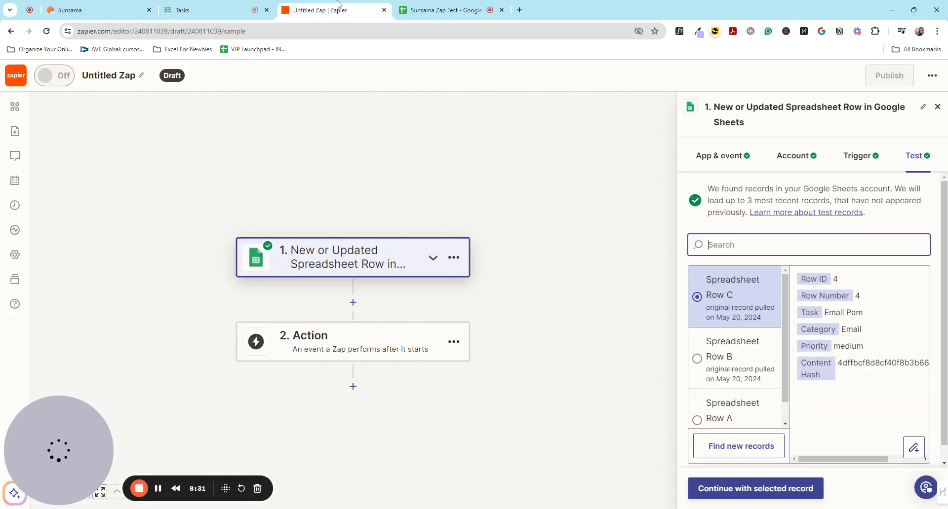
Continue with Spreadsheet Row C as the sample record and add a Sunsama Create Task action using the Sunsama Personal account.
click(776, 489)
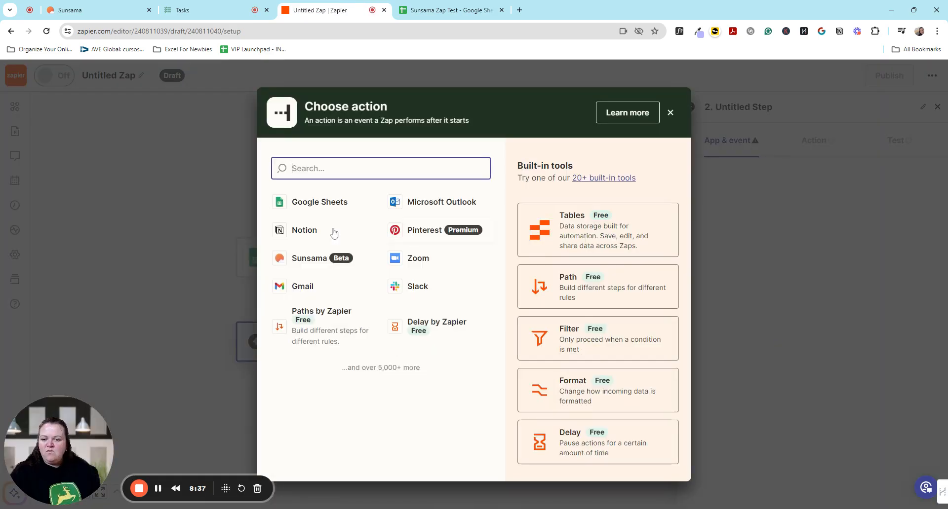
click(316, 262)
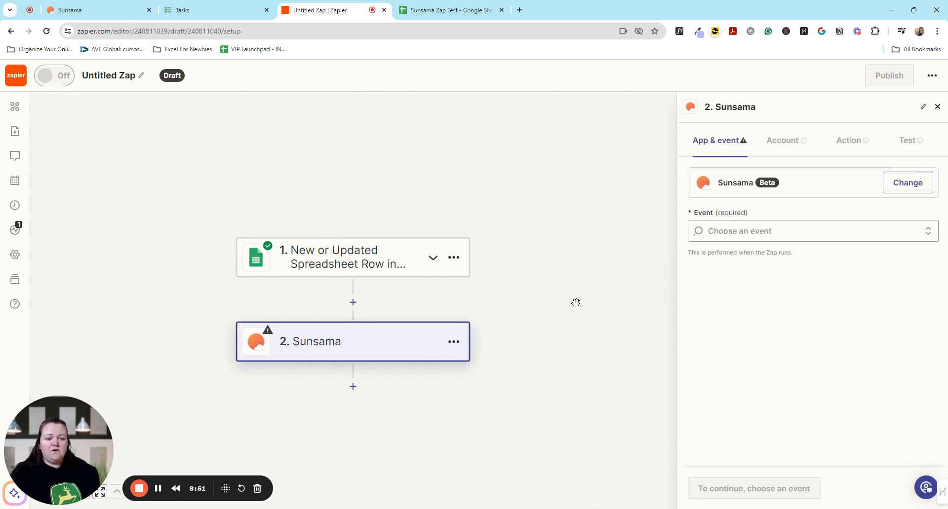
click(763, 239)
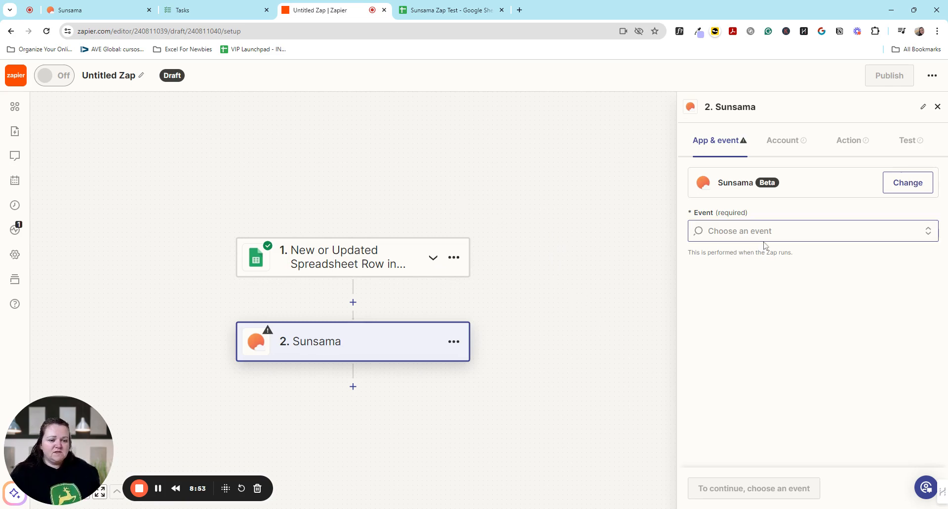
click(751, 279)
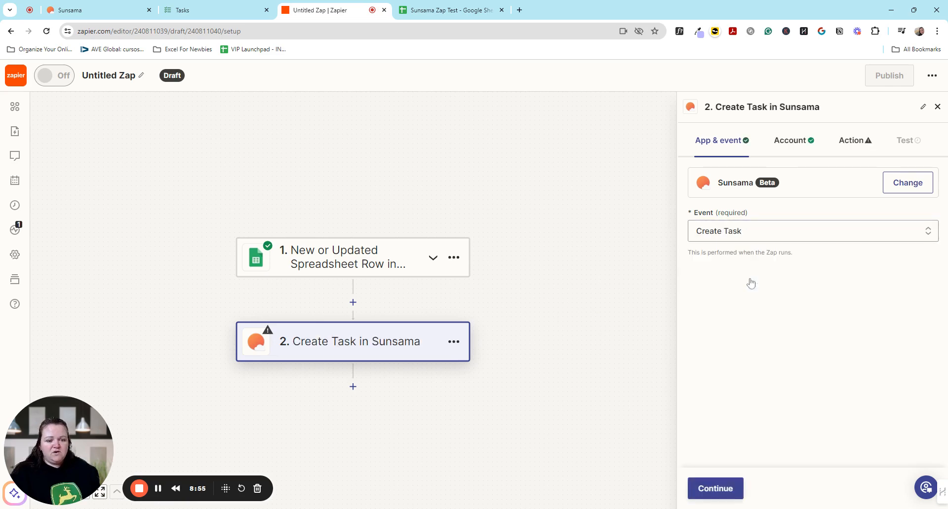
click(716, 489)
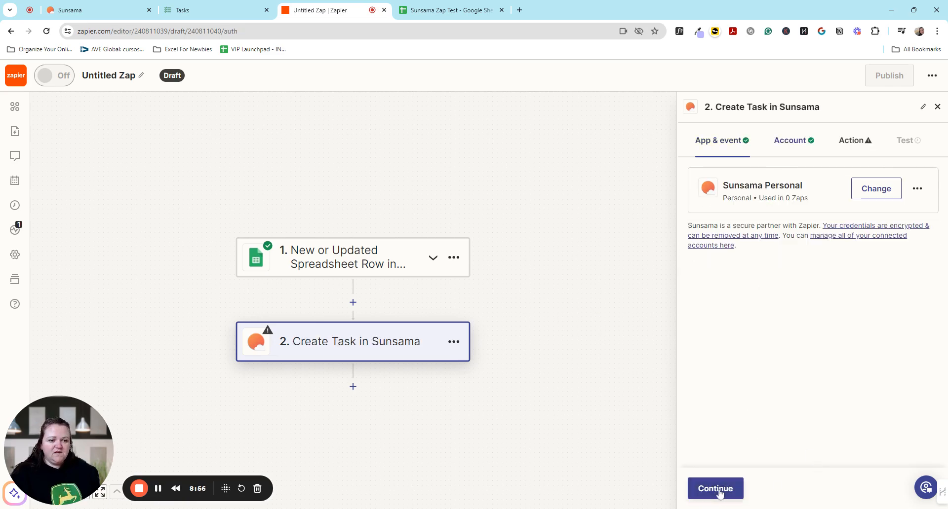
click(715, 490)
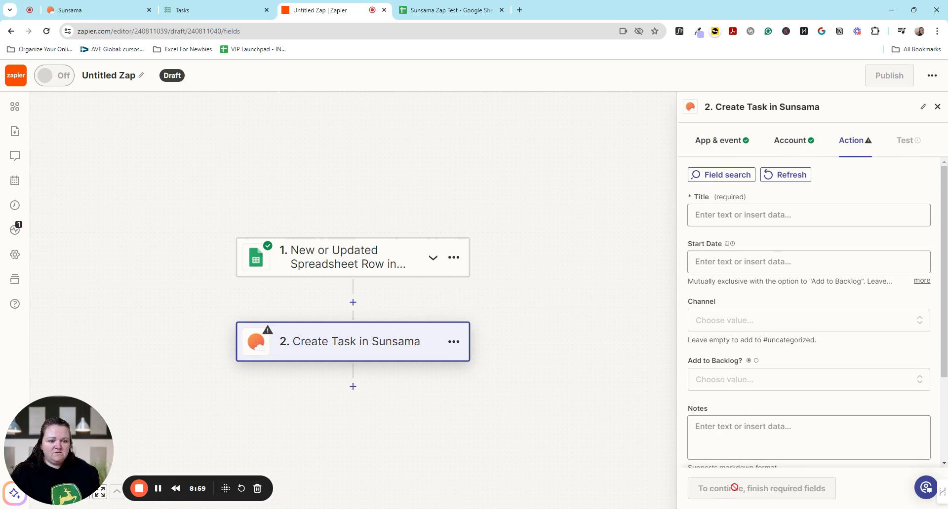
Map the Sunsama task's Title to the Task field from Google Sheets and leave its Start Date empty.
click(783, 217)
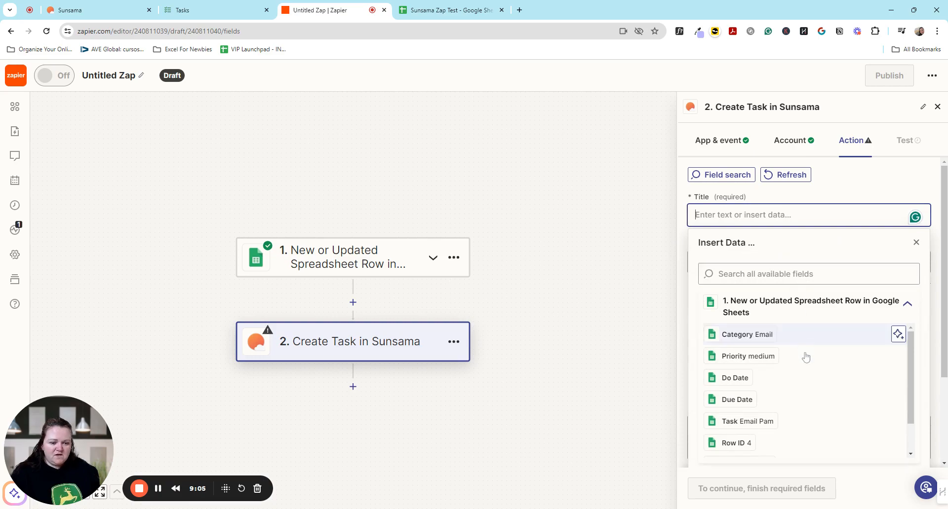
click(756, 422)
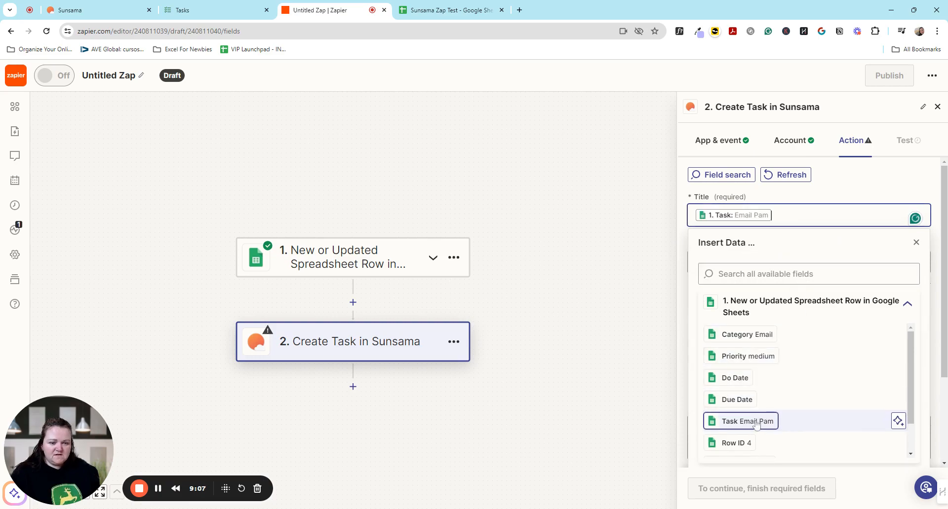
click(916, 242)
click(834, 264)
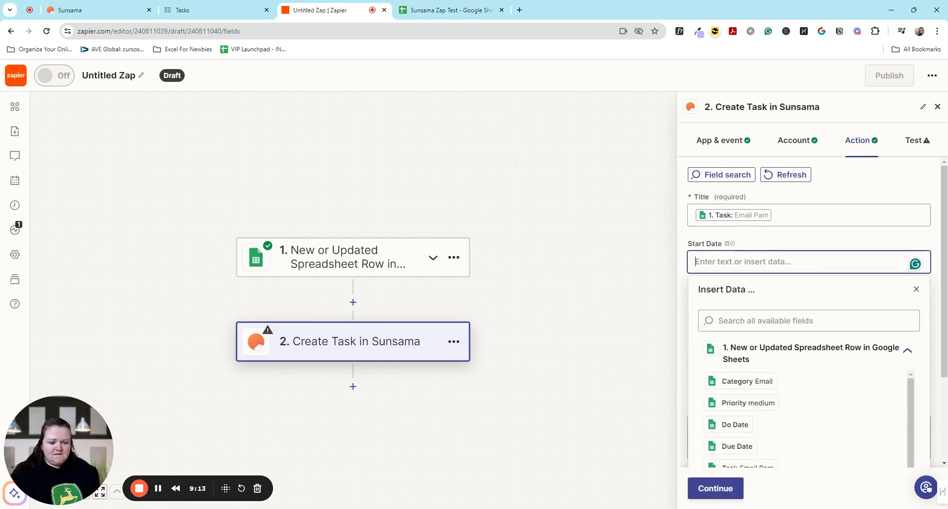
click(768, 246)
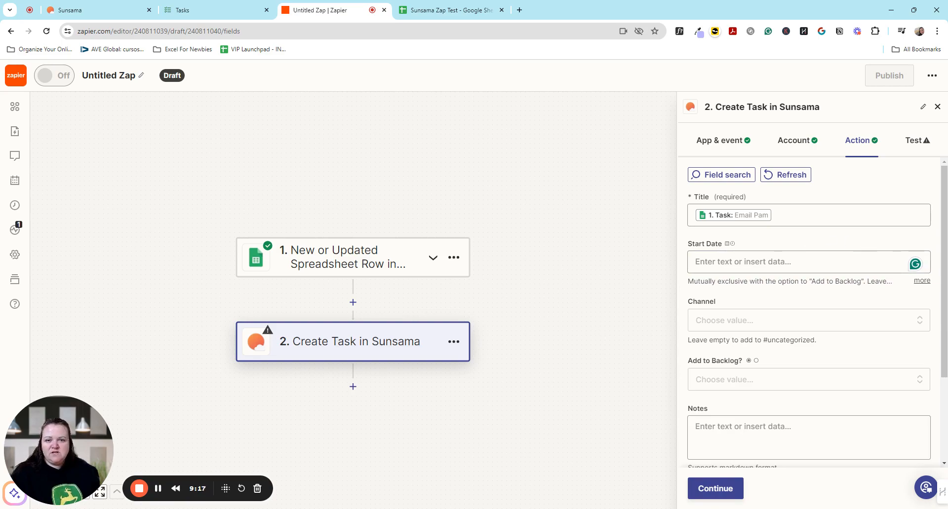
Set the Sunsama task's Channel to work and Add to Backlog to True.
scroll(868, 246, down, 2)
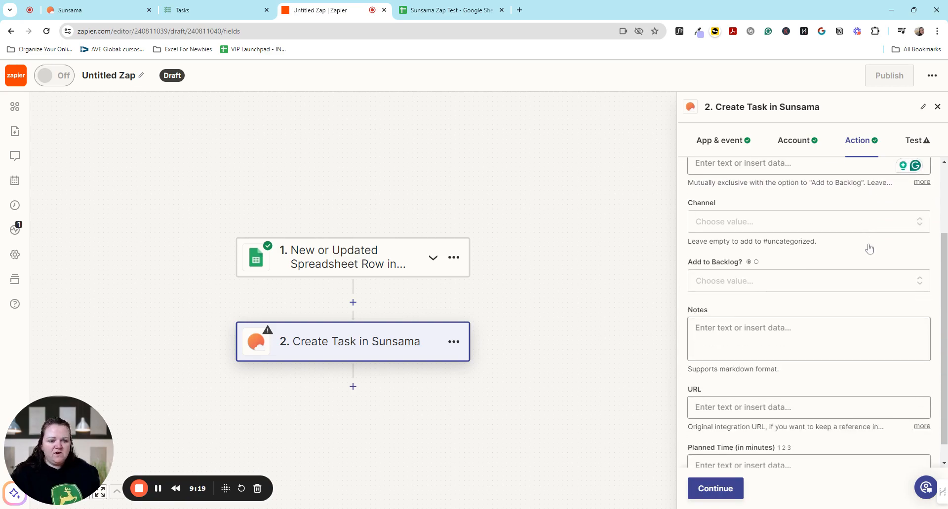
click(797, 229)
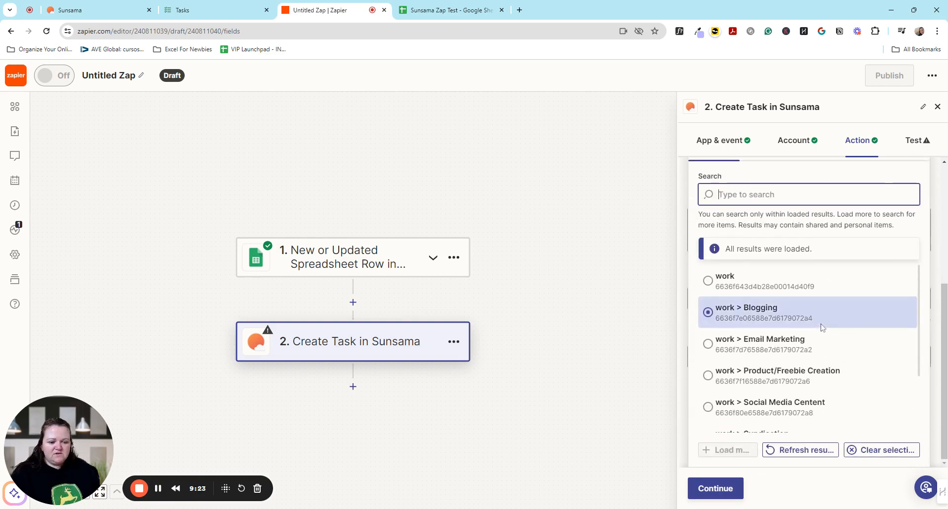
click(724, 282)
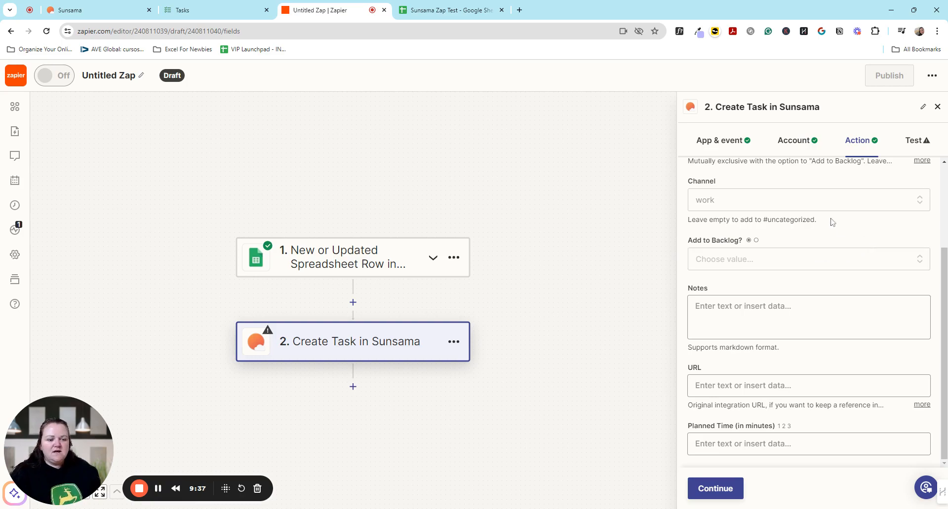
click(816, 261)
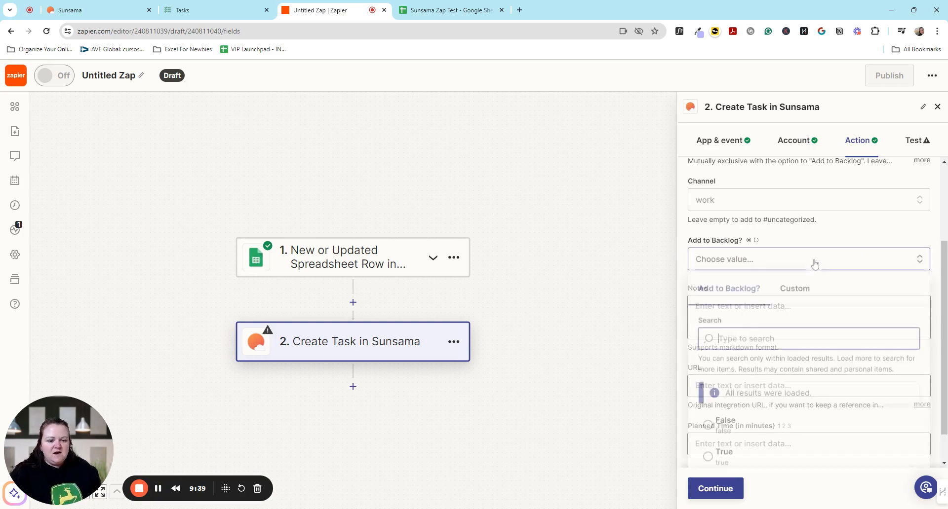
click(724, 459)
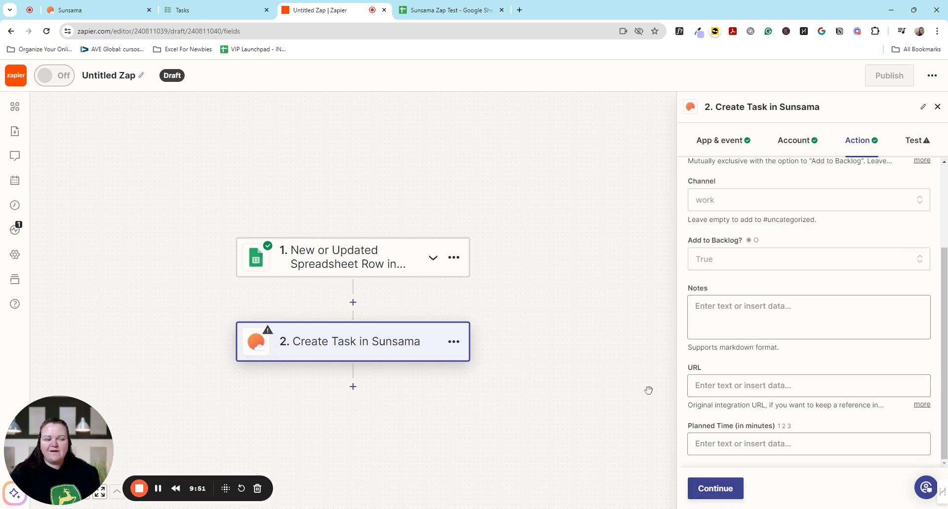
Finish the action setup, review the data that will be sent and test the Create Task step in Sunsama.
click(741, 491)
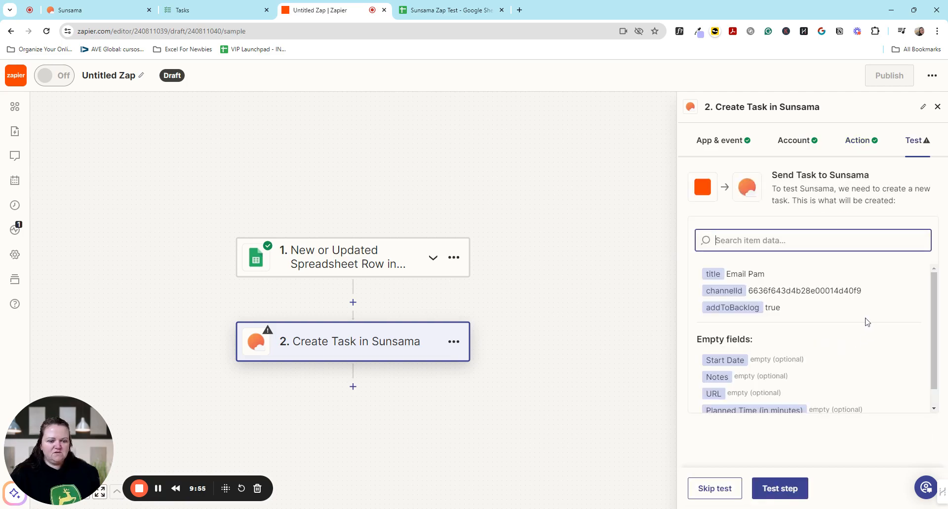
scroll(834, 385, down, 1)
click(768, 489)
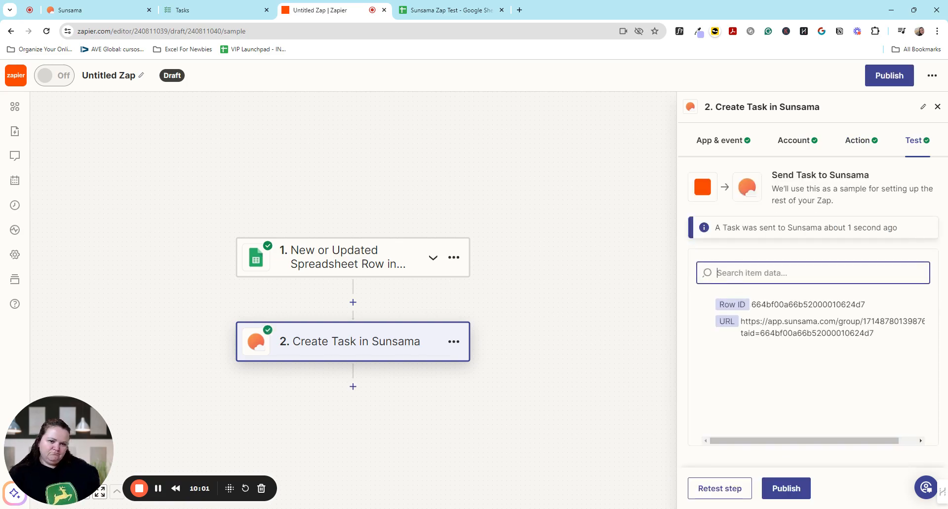
Check the source row in Google Sheets, then switch to Sunsama and move the Zap's test task from the backlog to Tuesday, May 21.
click(474, 10)
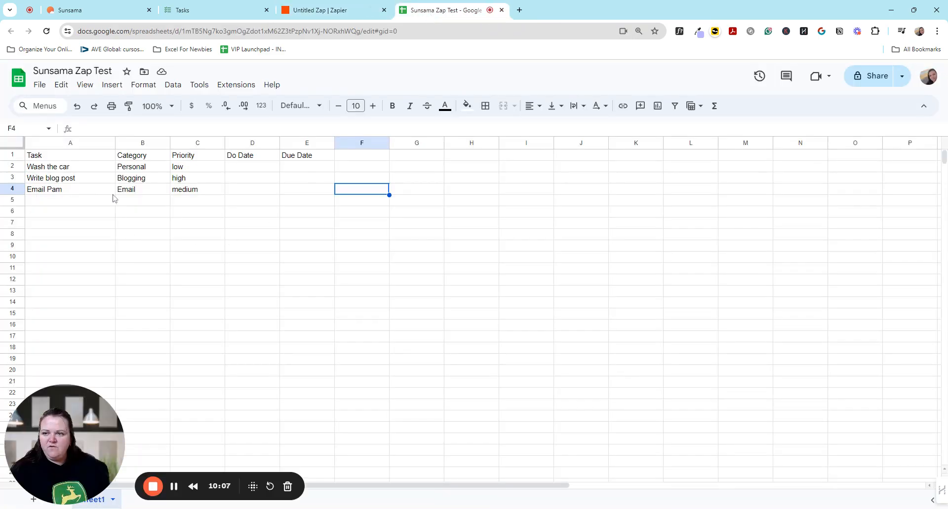
click(74, 6)
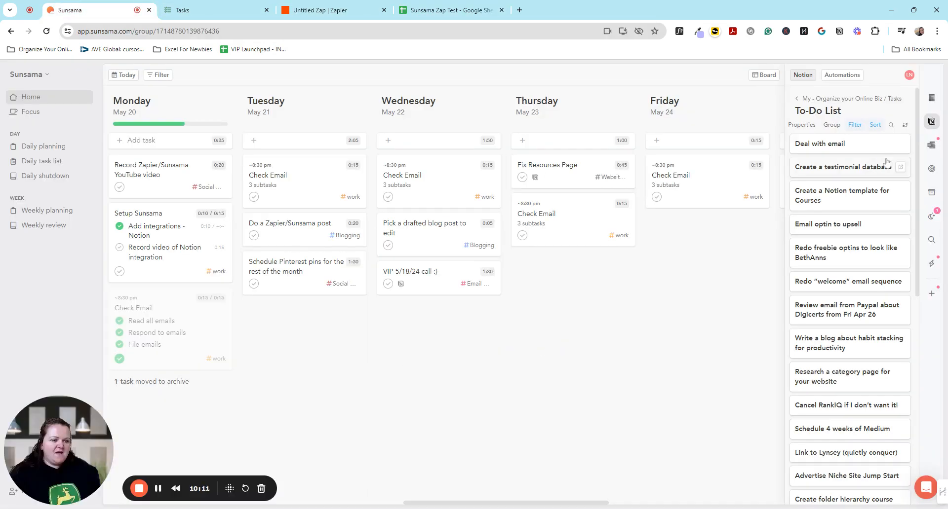
click(933, 196)
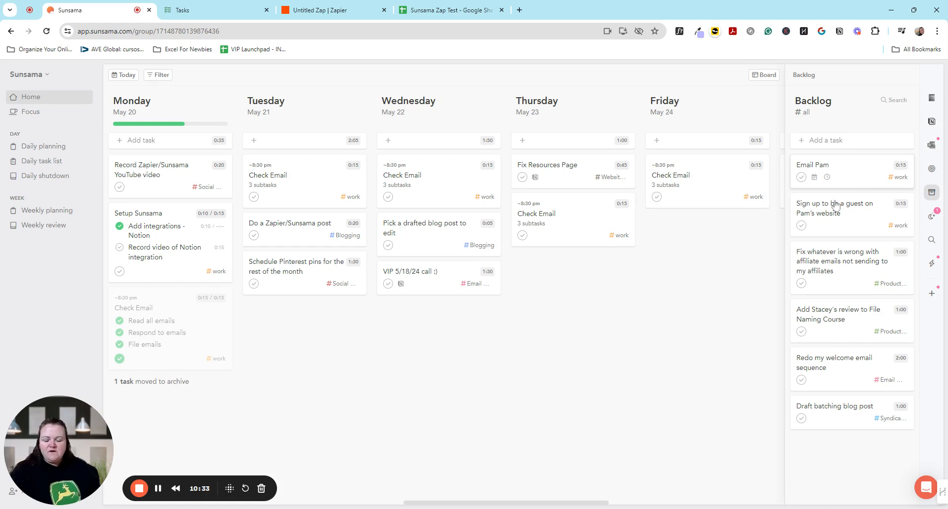
drag(836, 178, 316, 349)
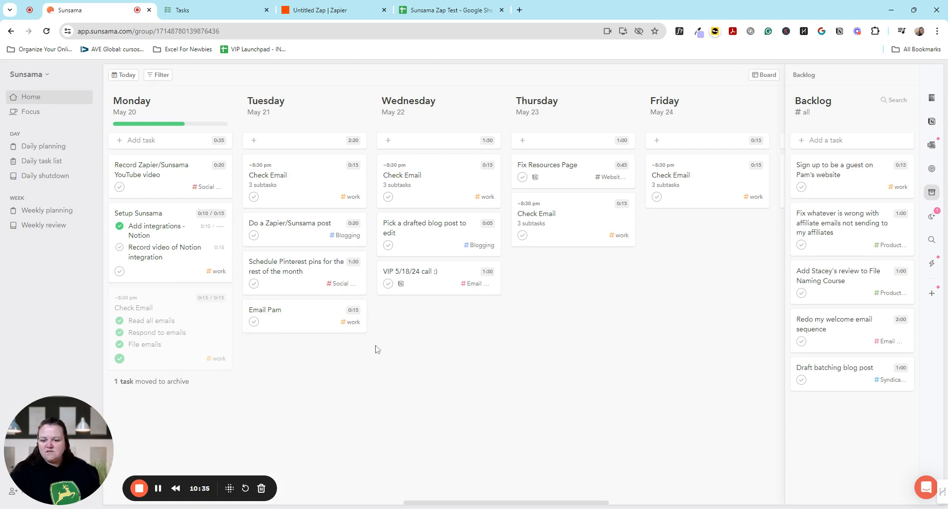